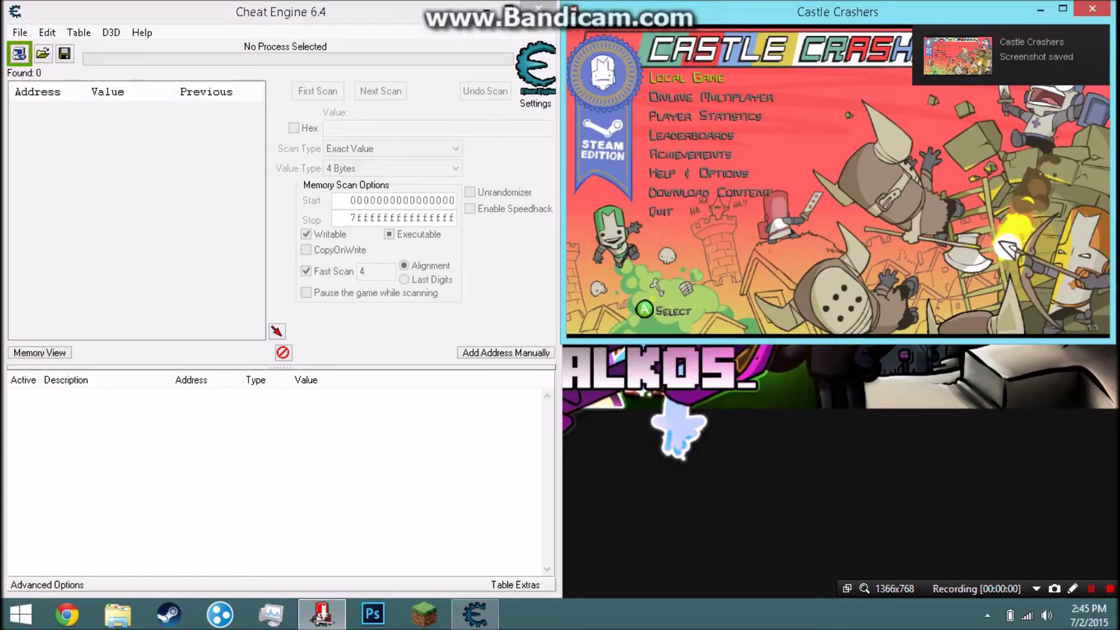
View the character pages in Castle Crashers' Player Statistics and return to the main menu
key(Down)
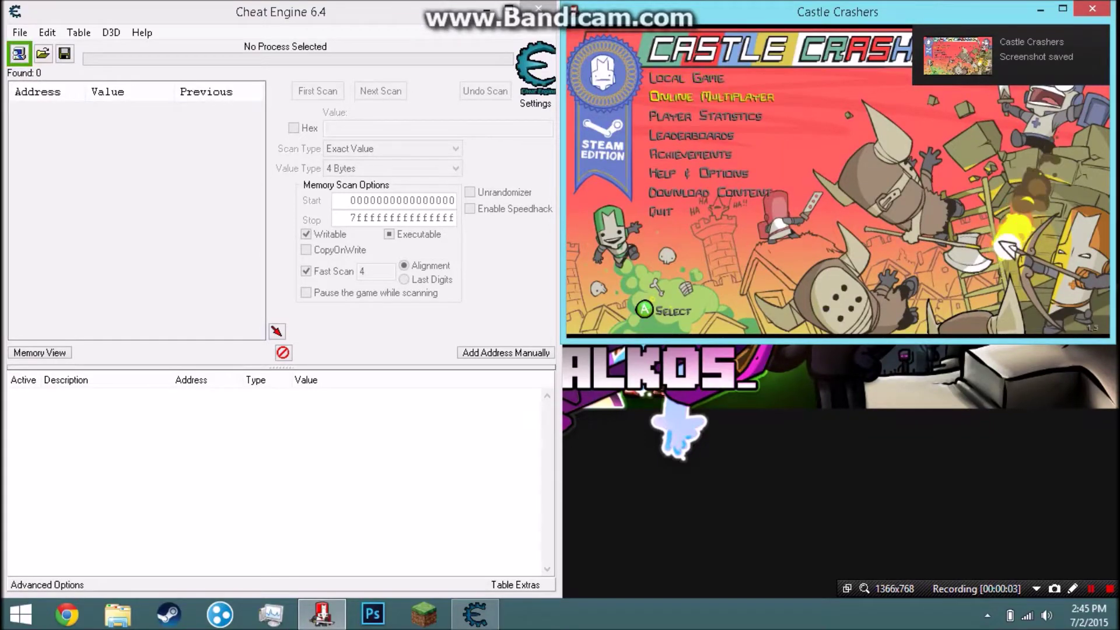
key(Return)
key(Escape)
key(Down)
key(Down)
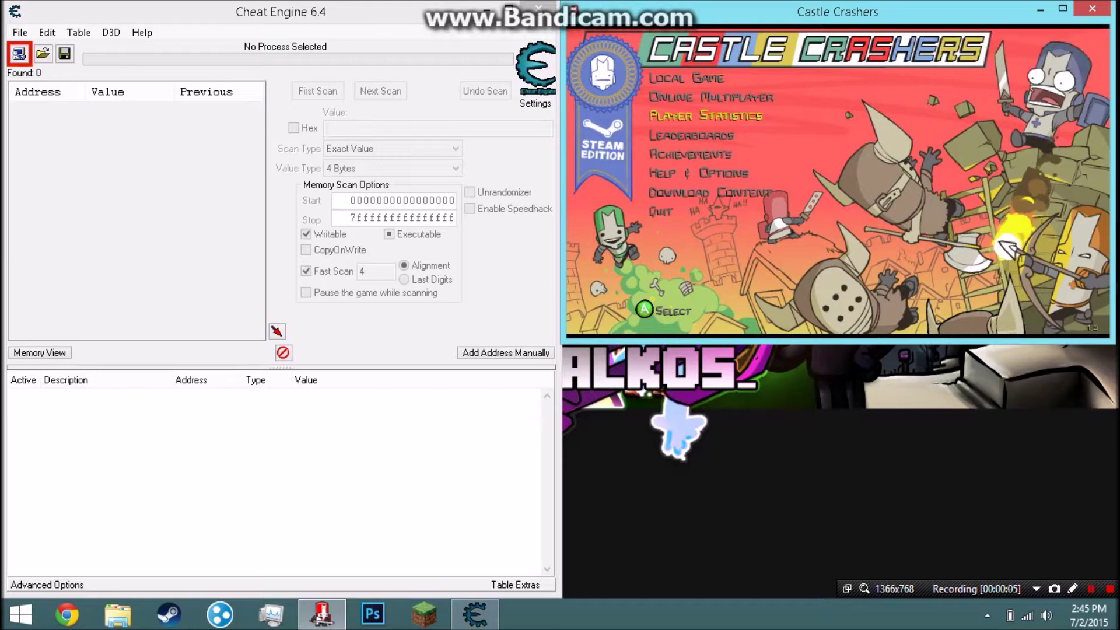
key(Return)
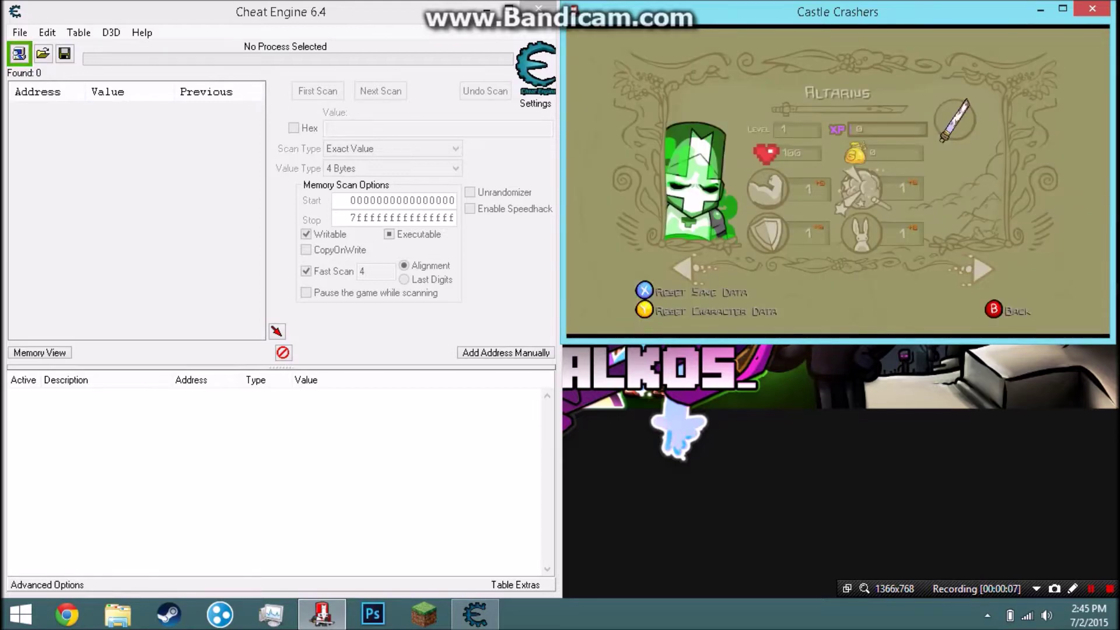
key(Right)
key(Left)
key(Escape)
Start a Local Game in the Castle Crashers campaign mode
key(Up)
key(Up)
key(Return)
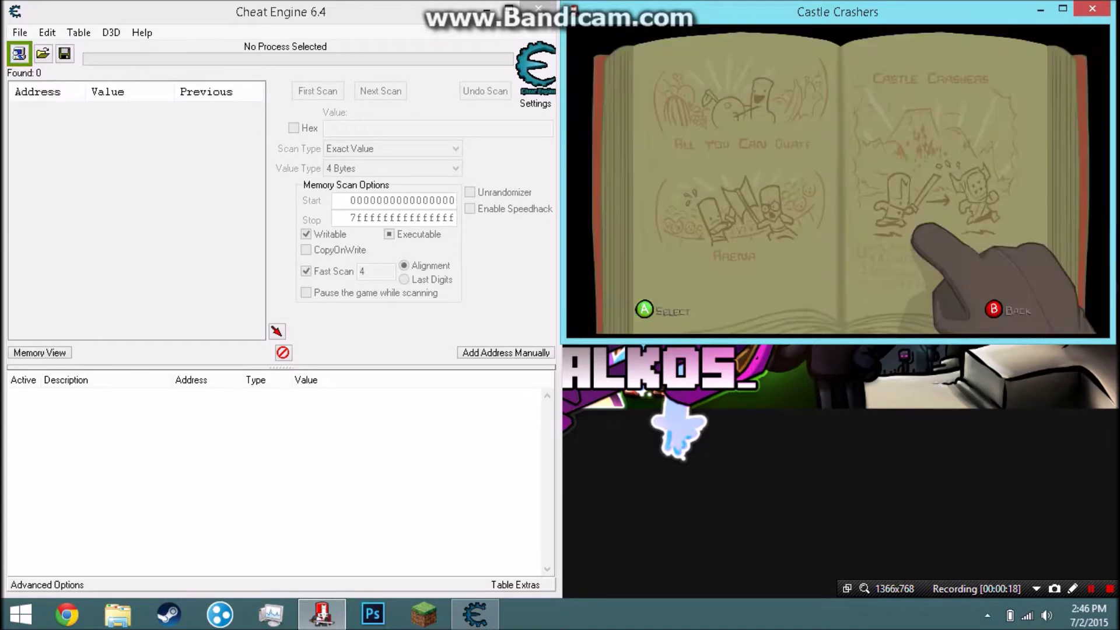
key(Return)
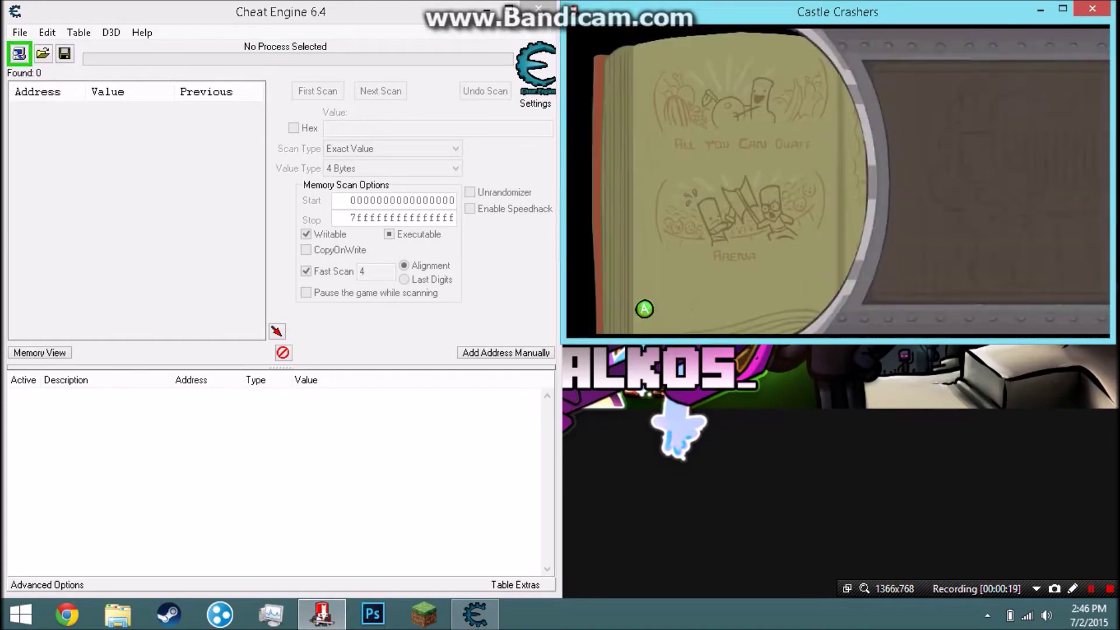
key(Return)
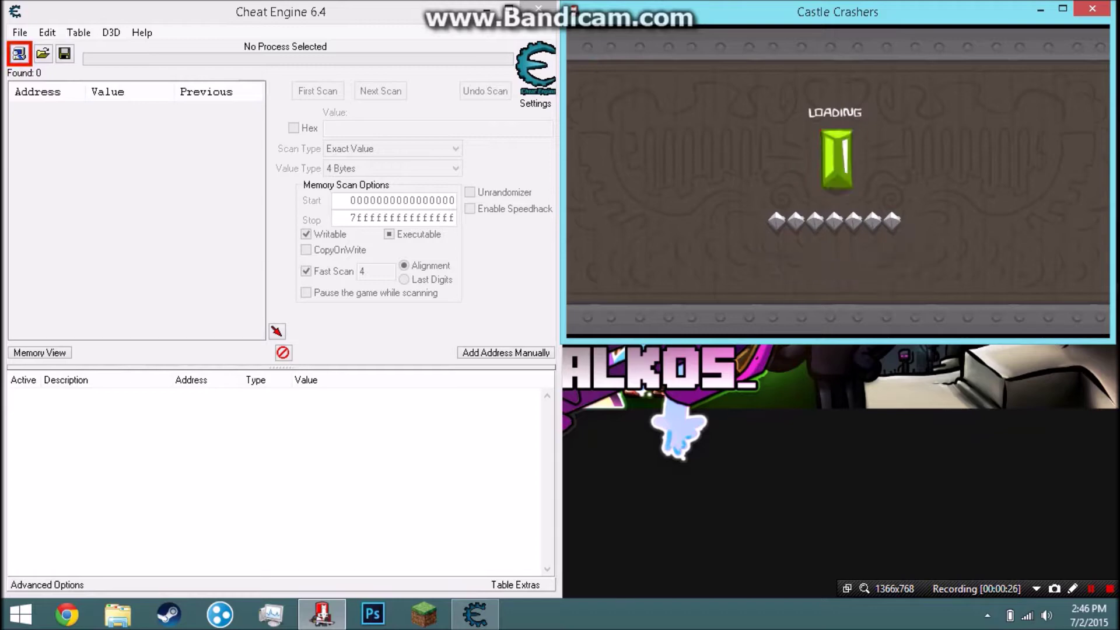
Select the level 1 knight with the chain-mail face covering and begin the opening level
key(Down)
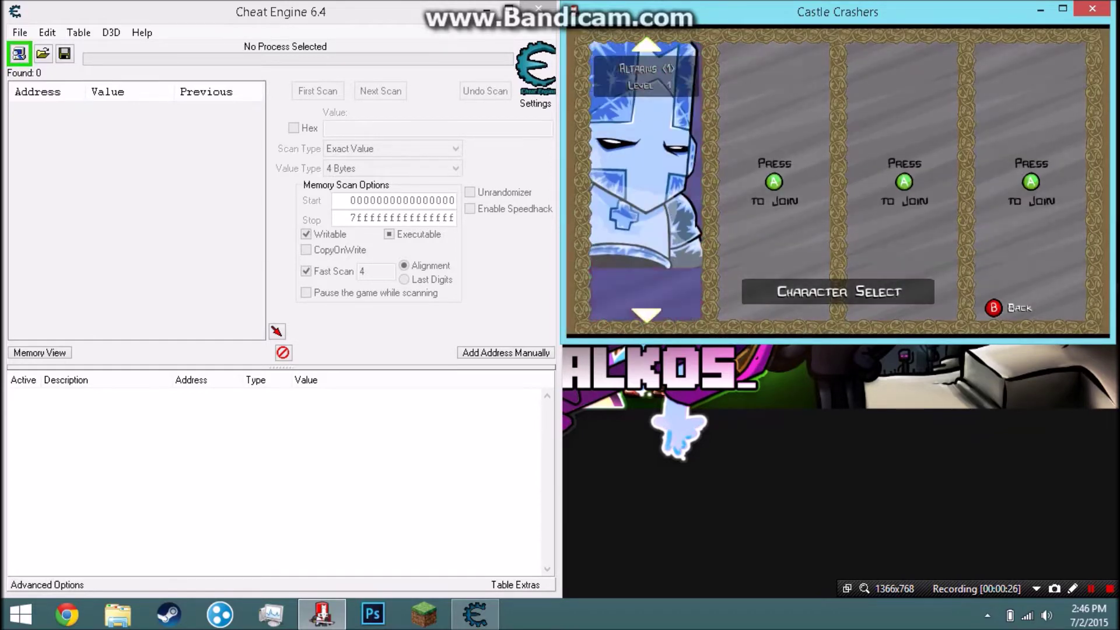
key(Down)
key(Down)
key(Down)
key(Down)
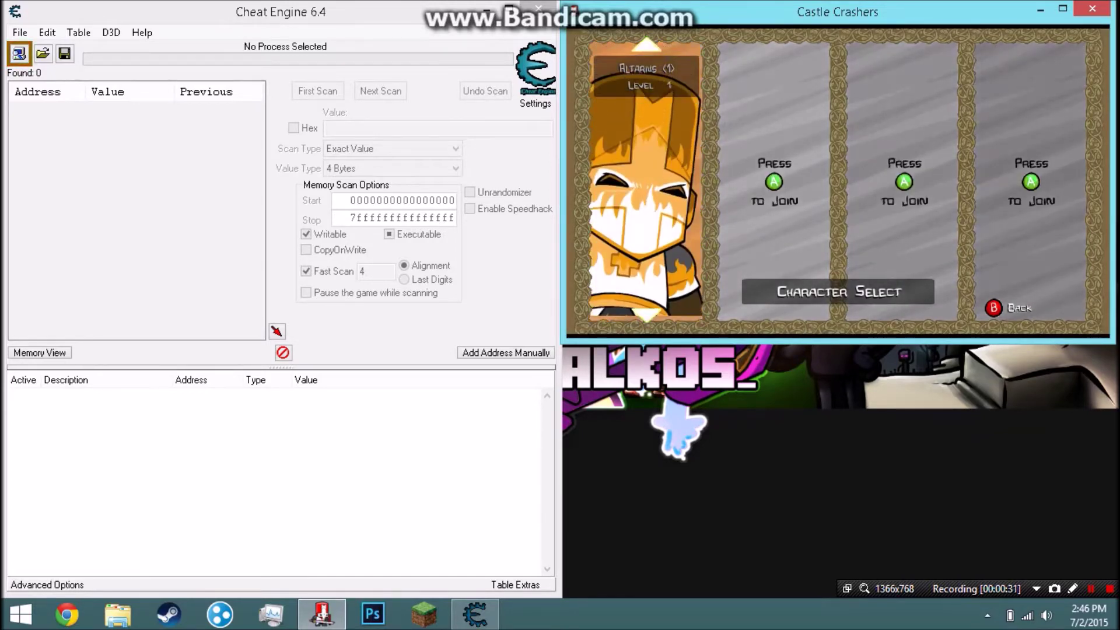
key(Down)
key(Return)
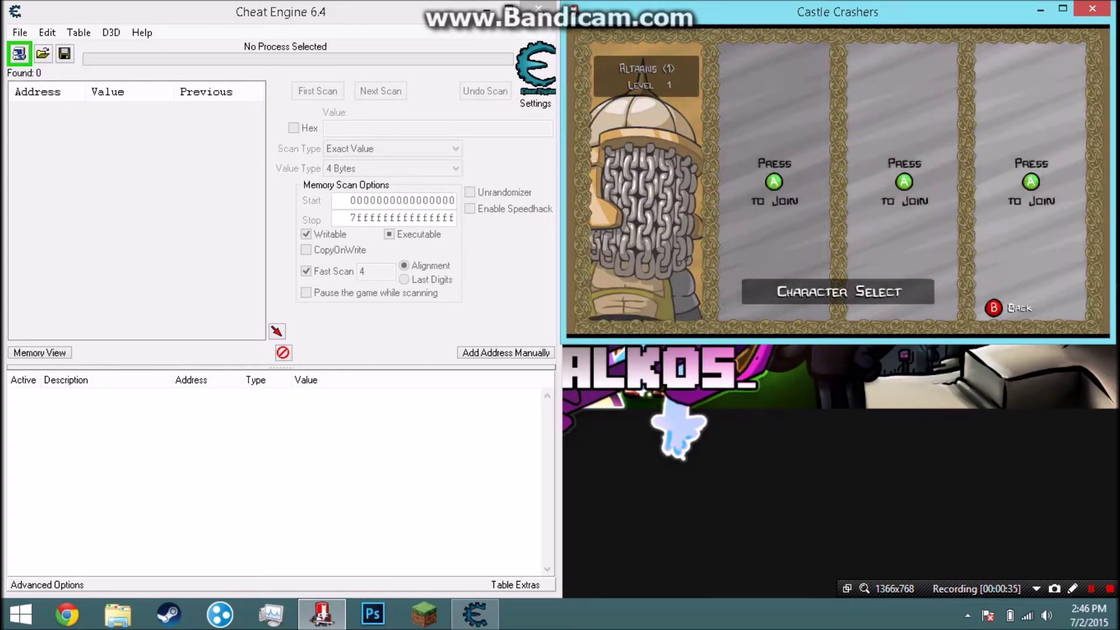
key(Return)
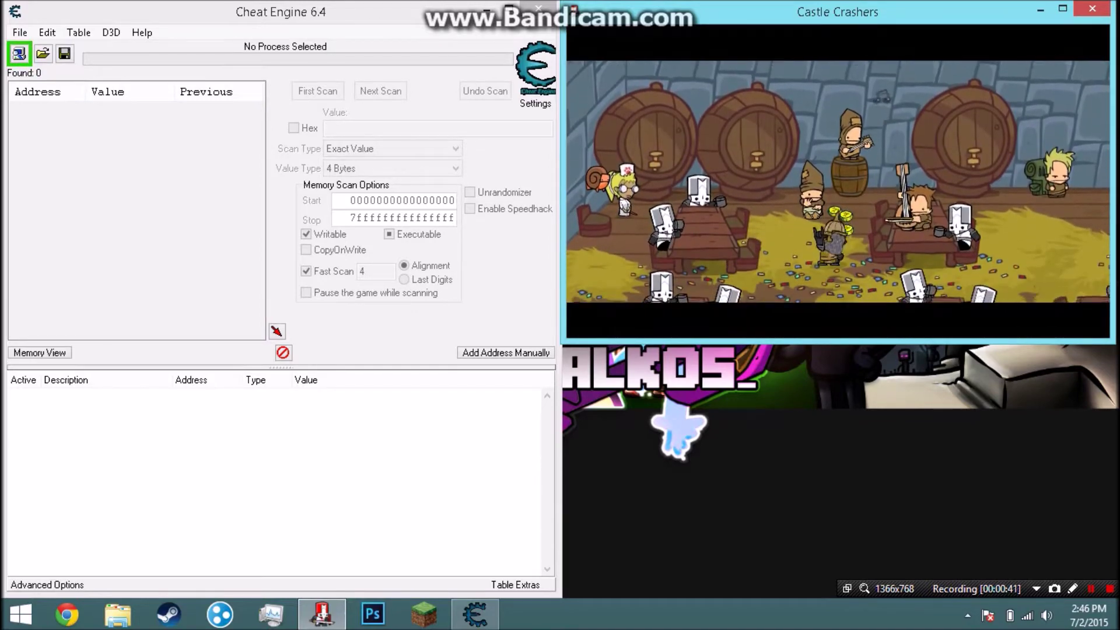
Switch to Cheat Engine and attach it to the castle.exe process
click(19, 54)
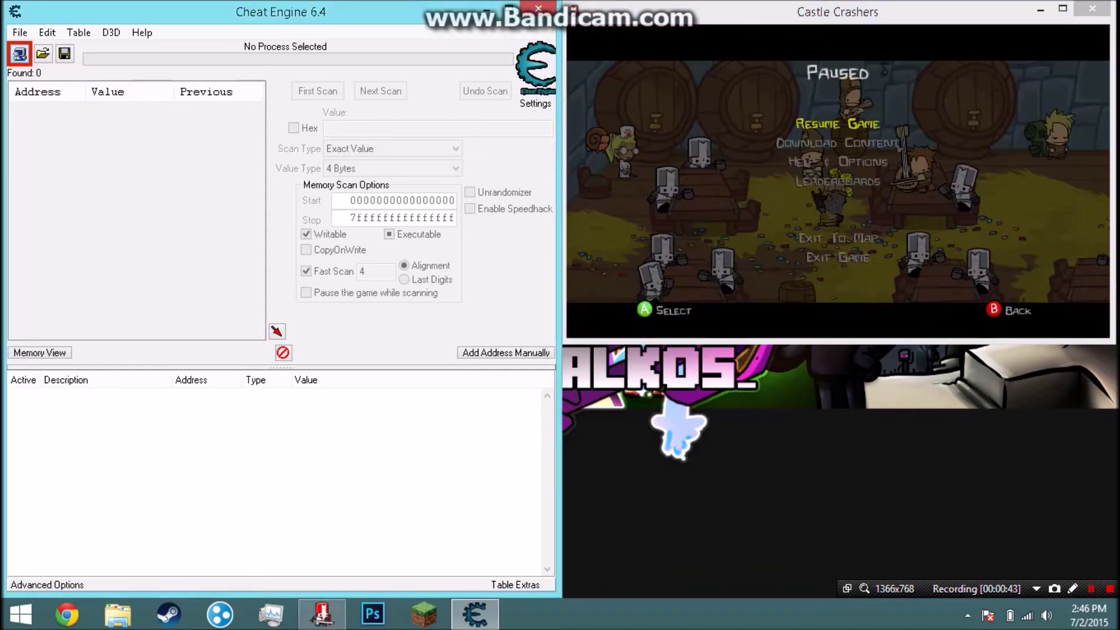
click(19, 54)
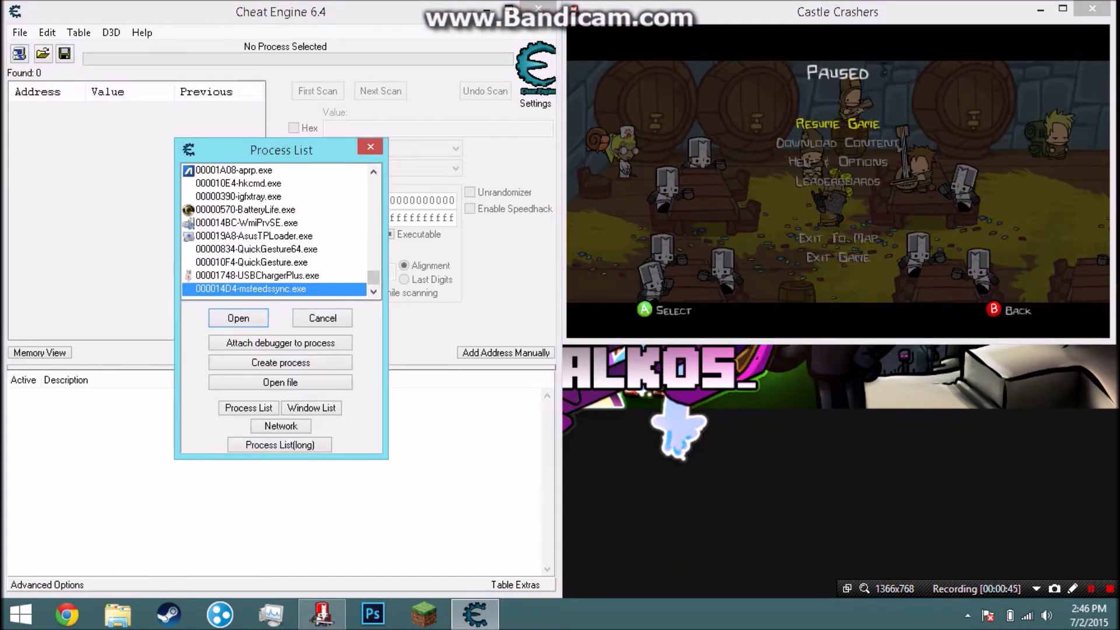
drag(373, 278, 373, 266)
click(274, 263)
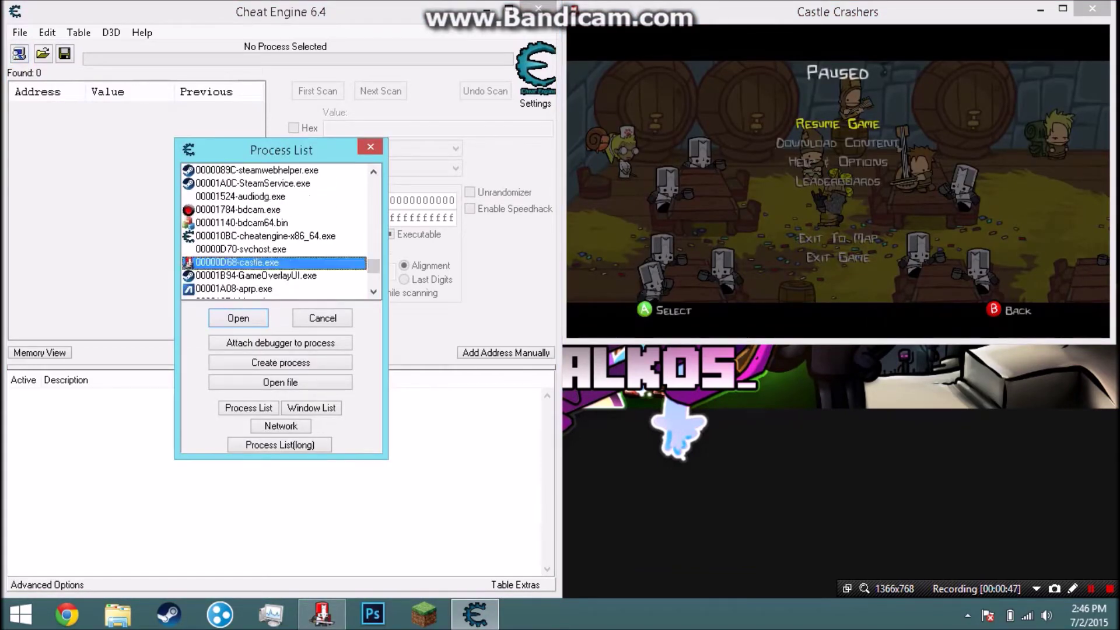
click(238, 318)
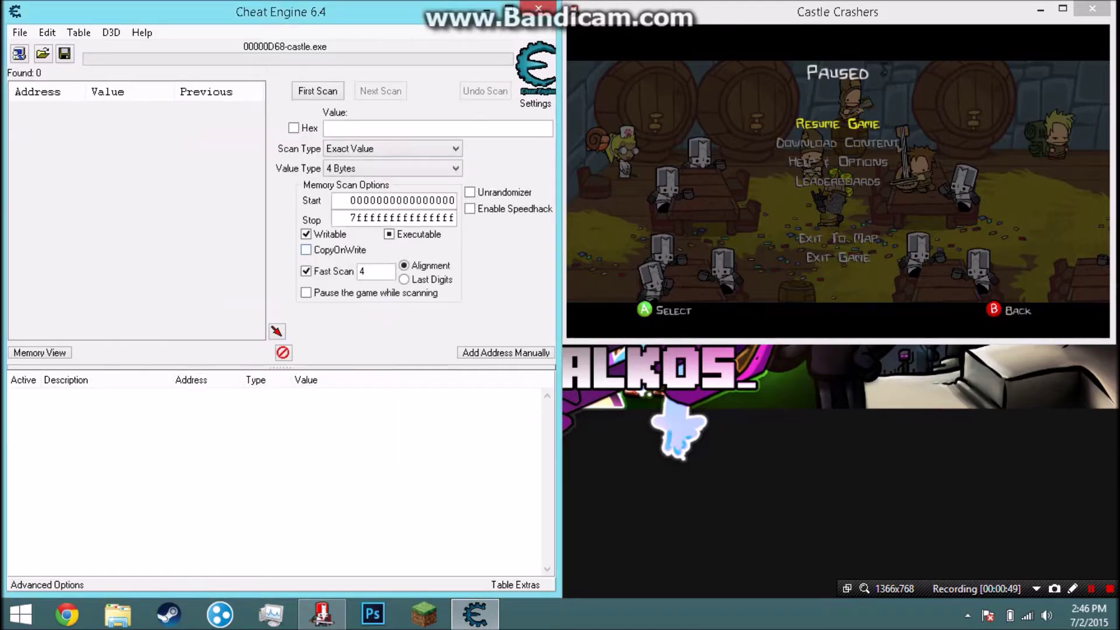
click(408, 129)
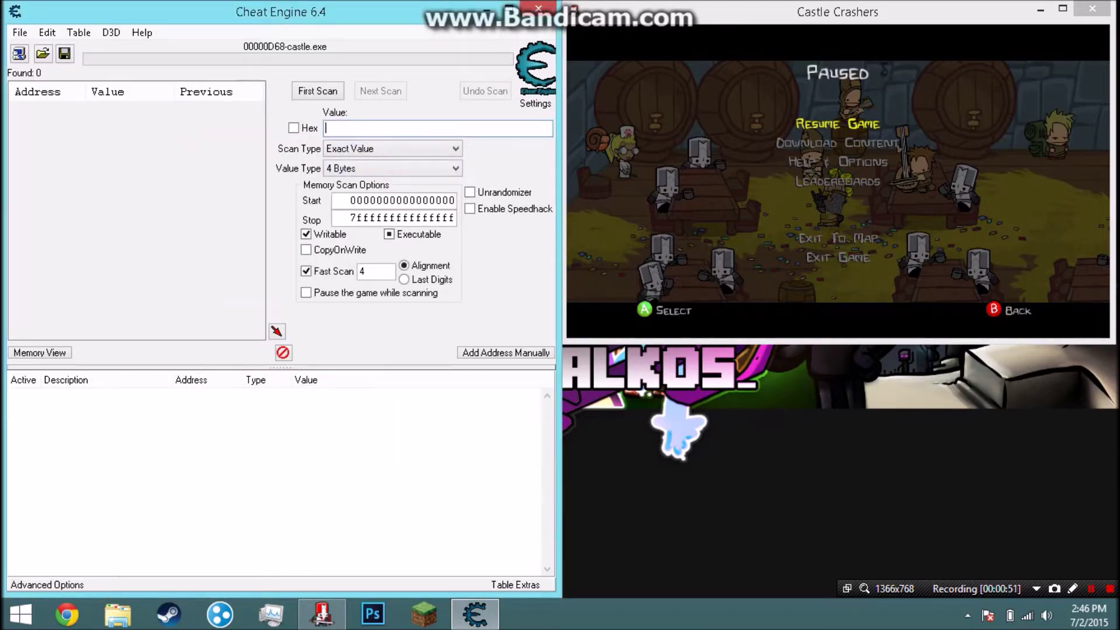
click(837, 198)
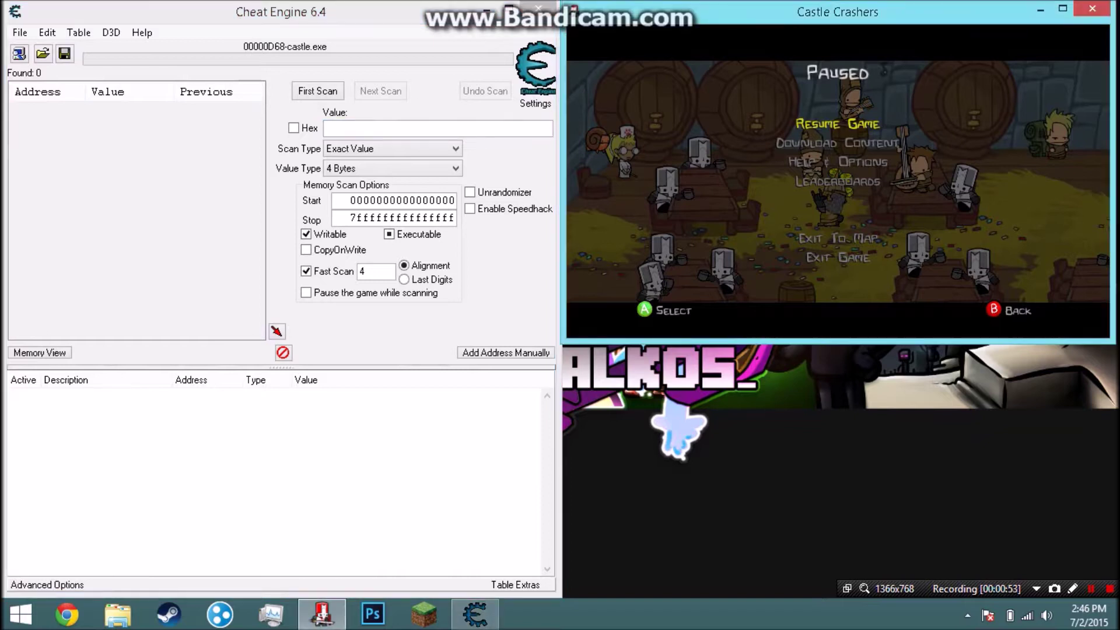
key(alt+Tab)
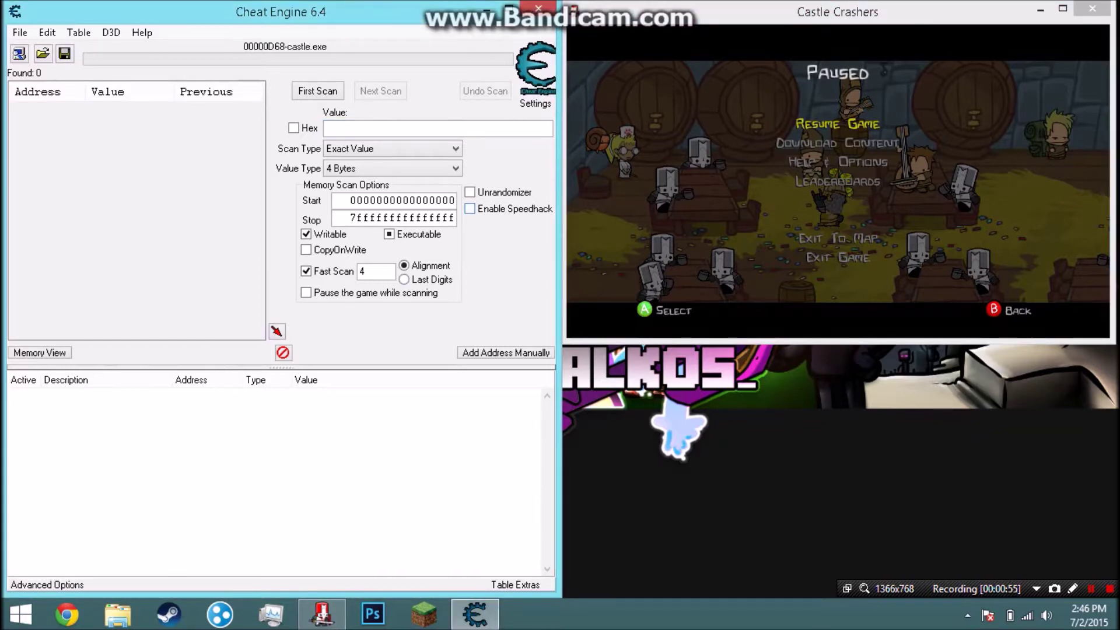
Enable Speedhack and apply a game speed of 5.0
click(470, 208)
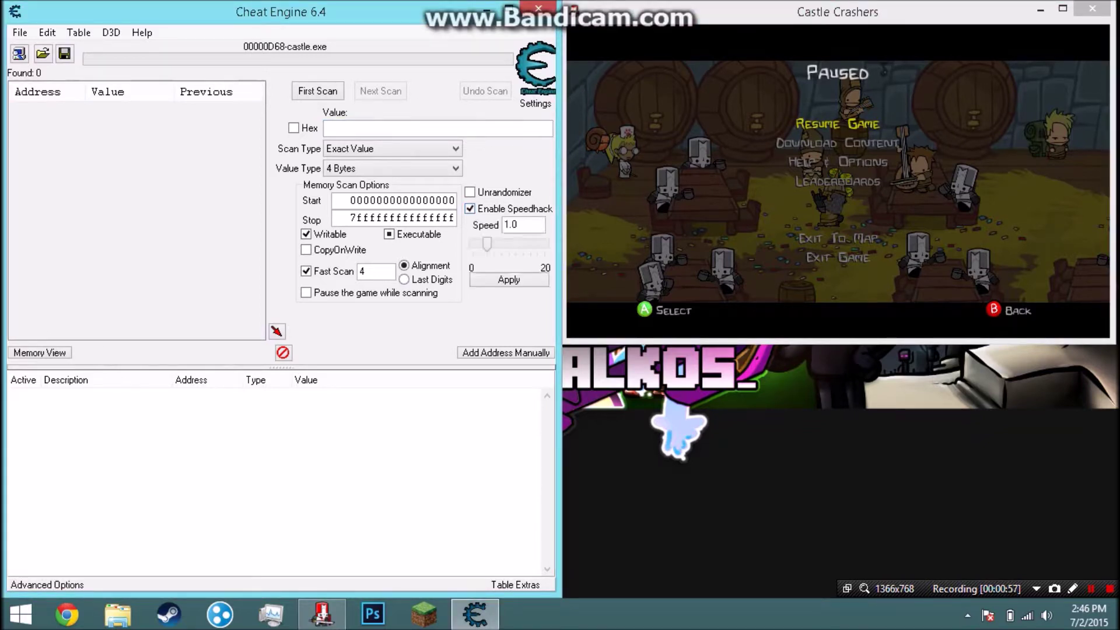
drag(487, 245, 501, 244)
click(508, 279)
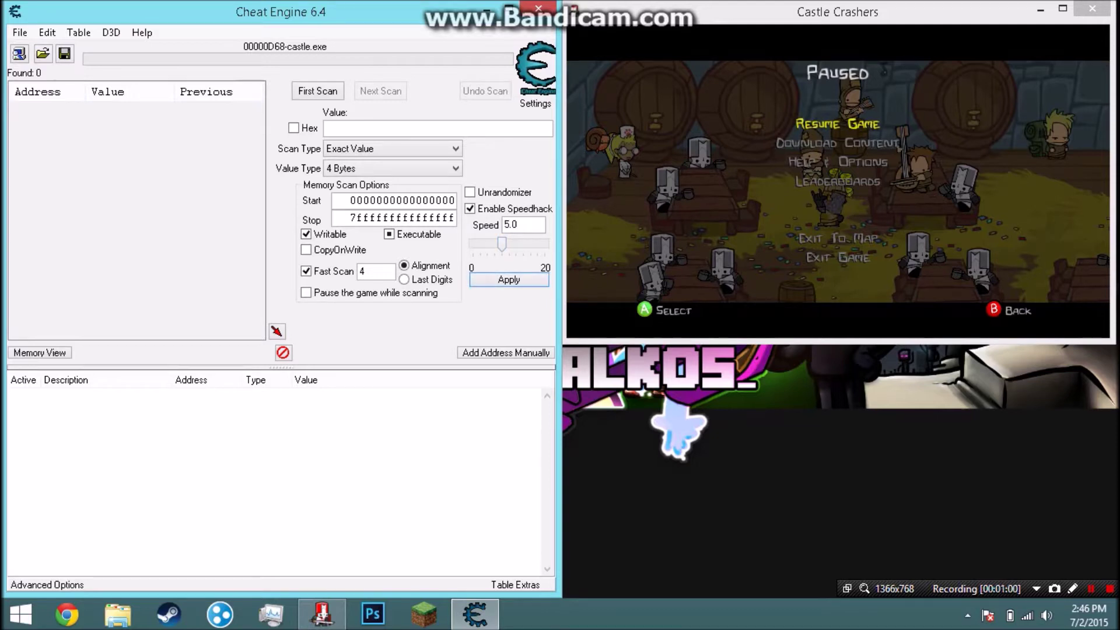
Switch to Castle Crashers, resume the level to earn some XP, and exit to the map, confirming the exit
click(837, 199)
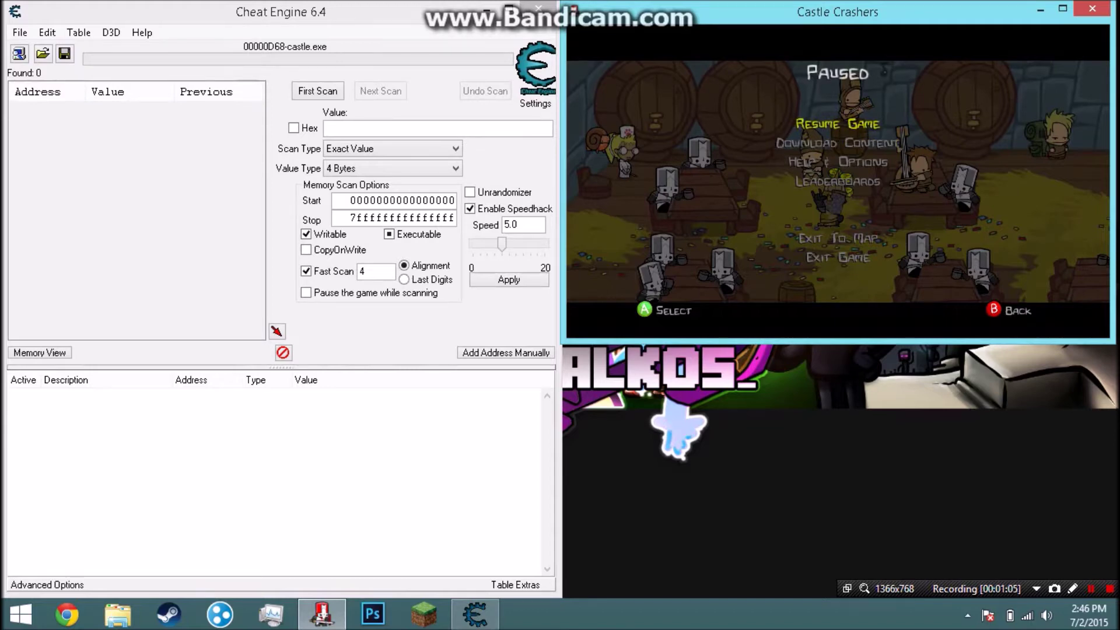
key(Return)
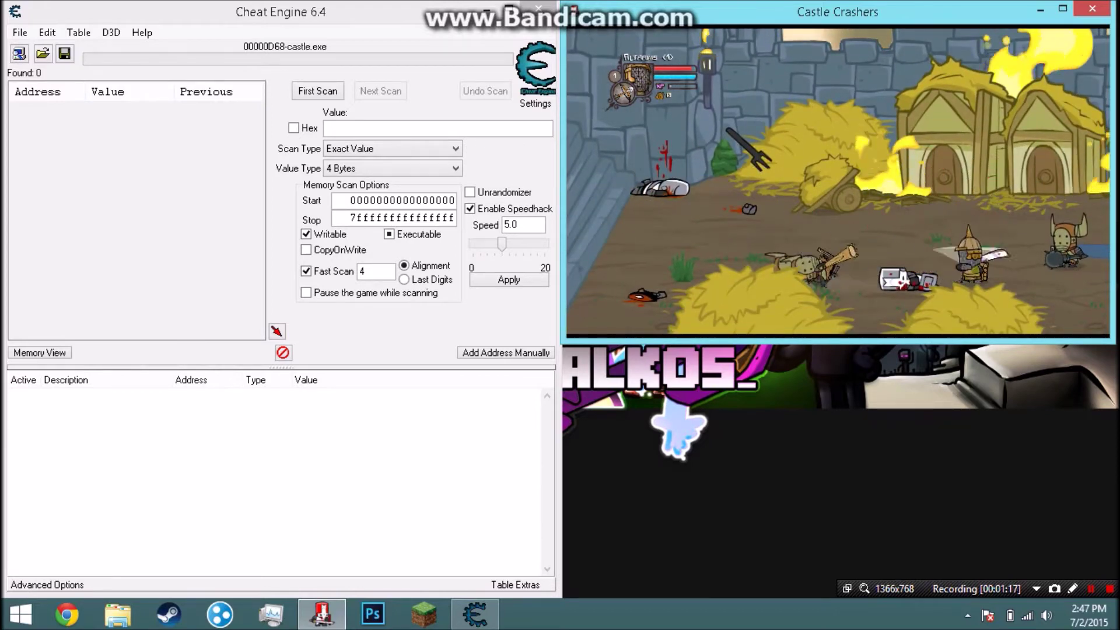
key(Escape)
key(Up)
key(Up)
key(Return)
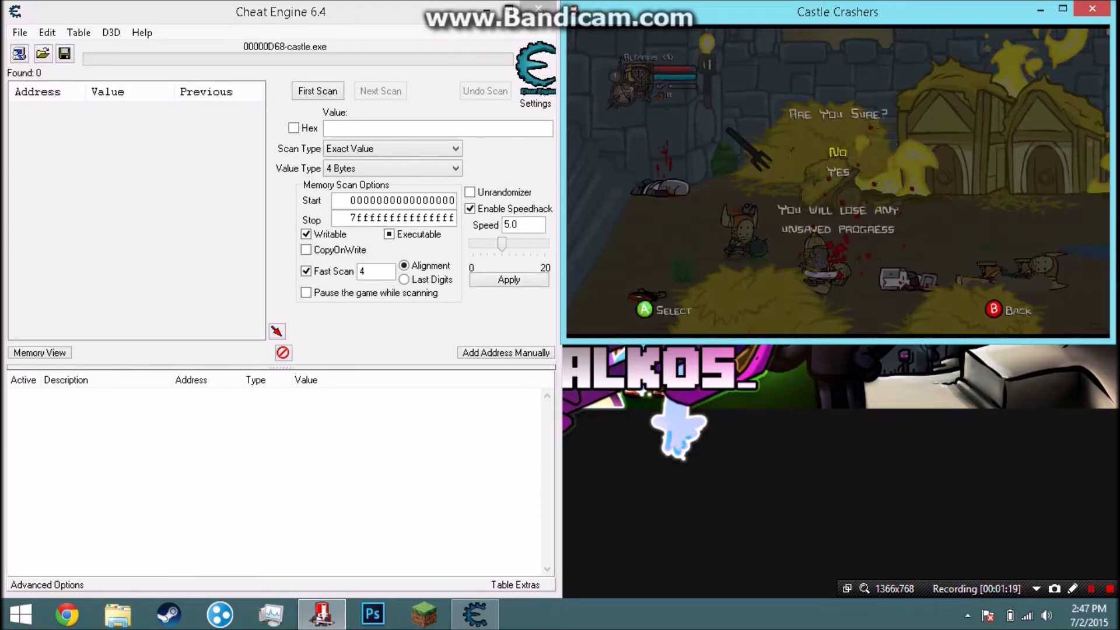
key(Down)
key(Return)
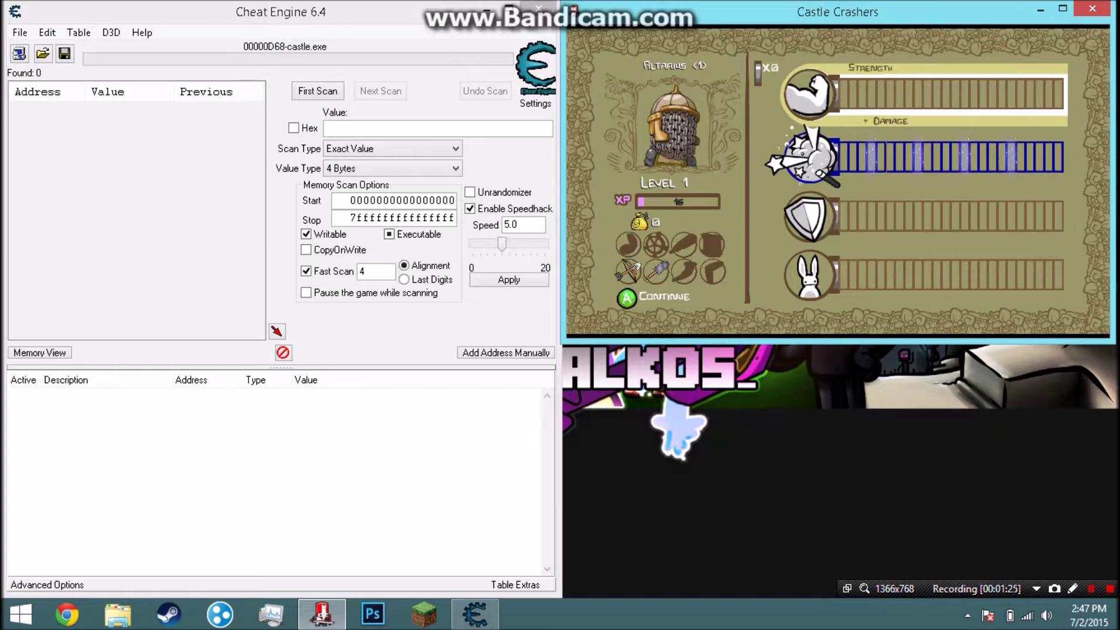
Switch to Cheat Engine and run a first scan for the exact 4-byte XP value 16
key(alt+Tab)
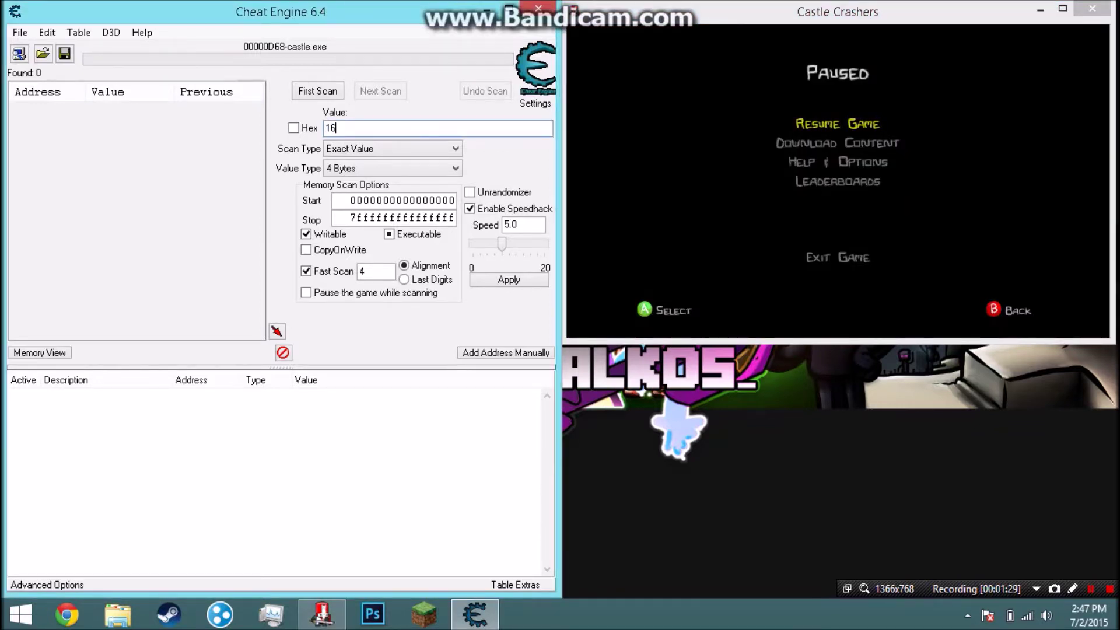
key(Return)
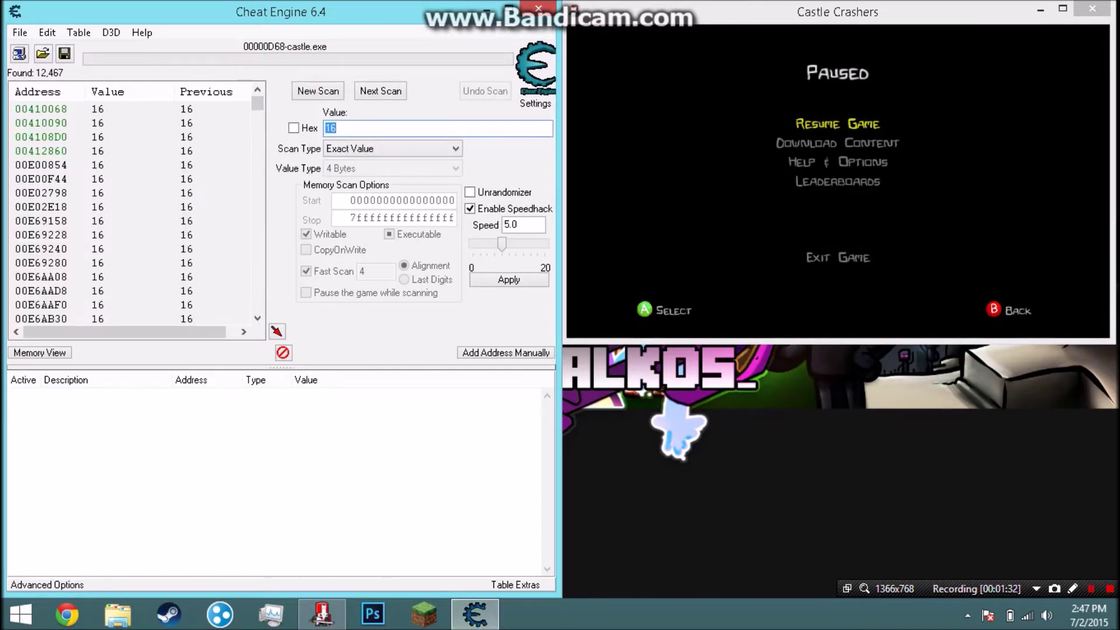
Return to Castle Crashers, fight enemies to raise the character's XP, and exit to the map
key(alt+Tab)
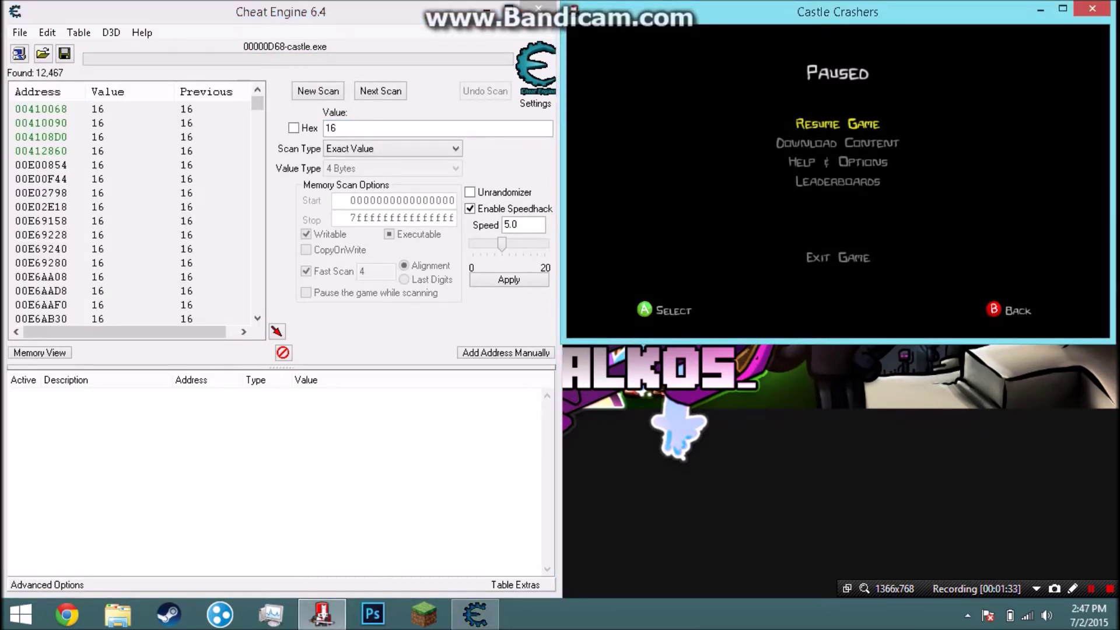
key(Return)
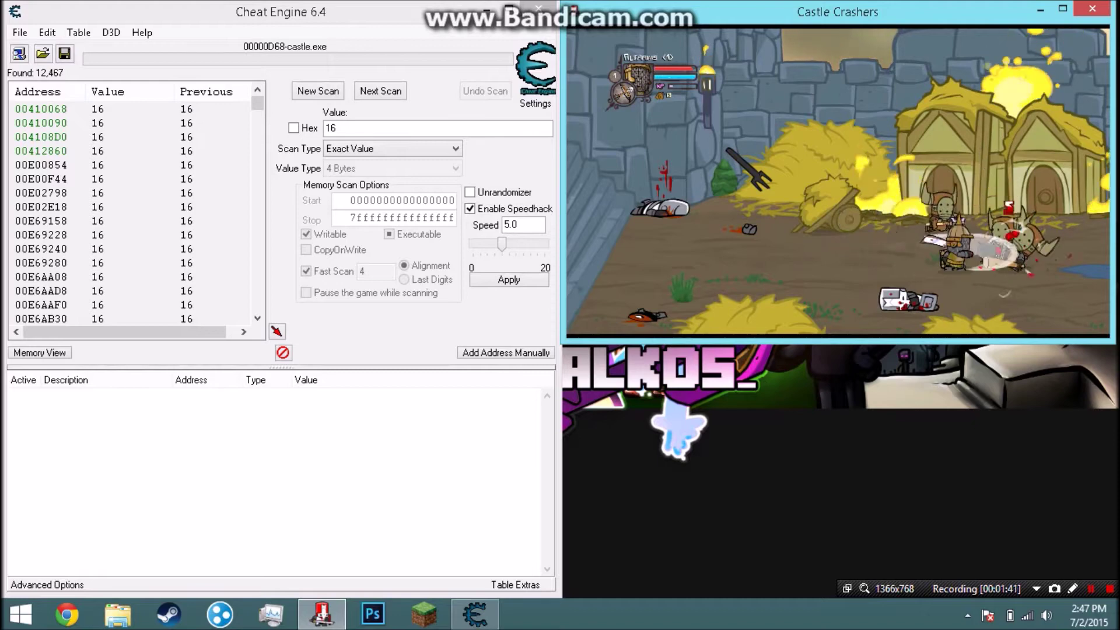
key(Escape)
key(Up)
key(Up)
key(Return)
key(Down)
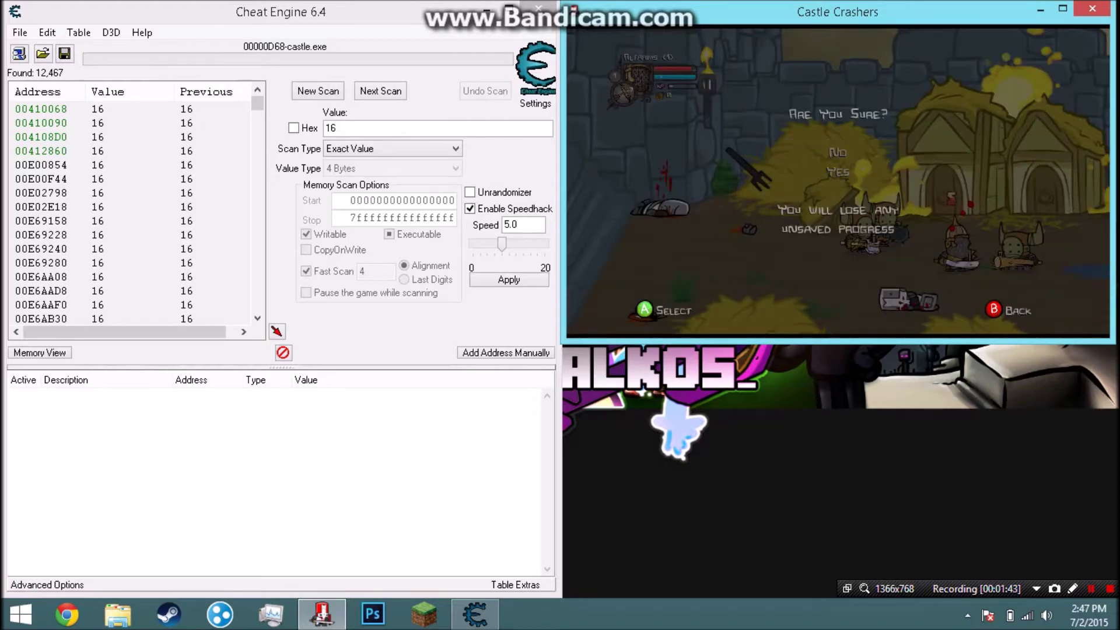
key(Return)
key(s)
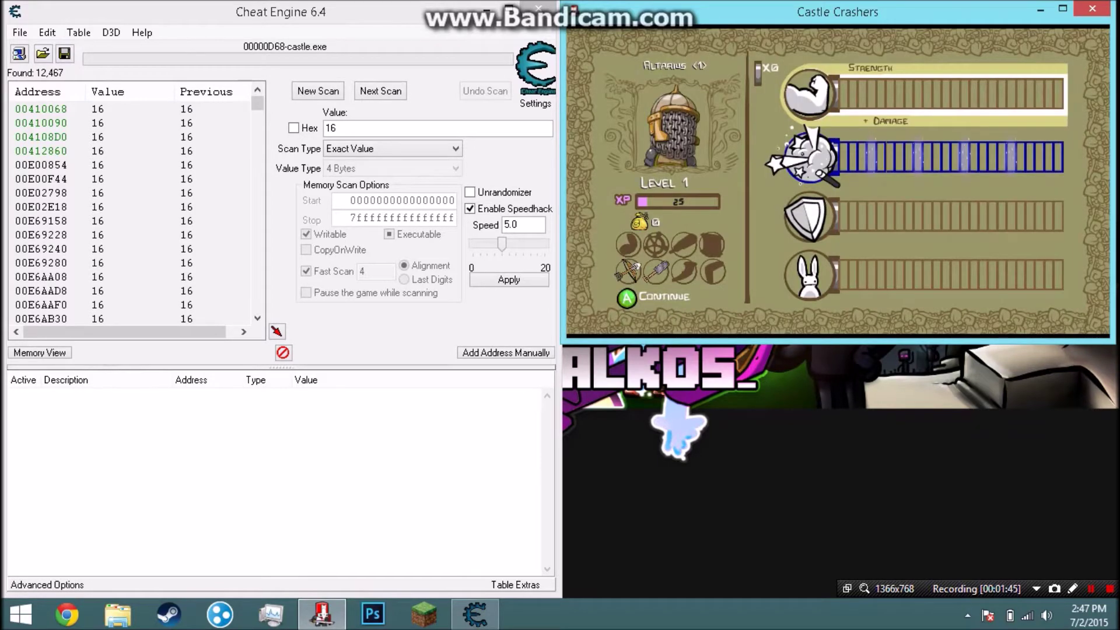
Switch to Cheat Engine and narrow the results with a next scan for the exact value 25
key(alt+Tab)
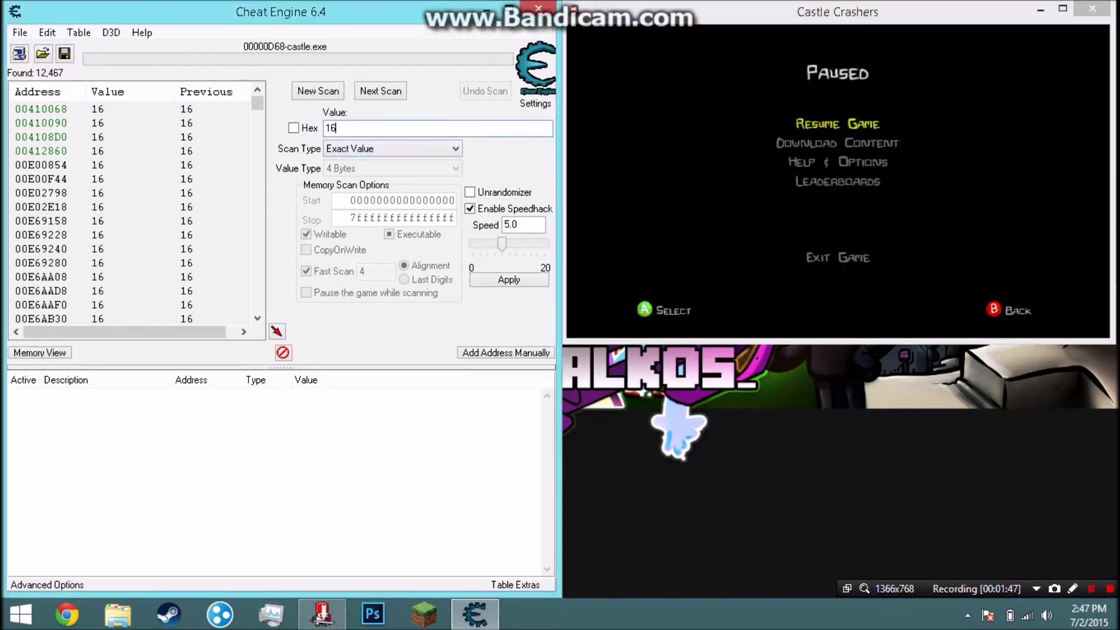
text(25)
key(Return)
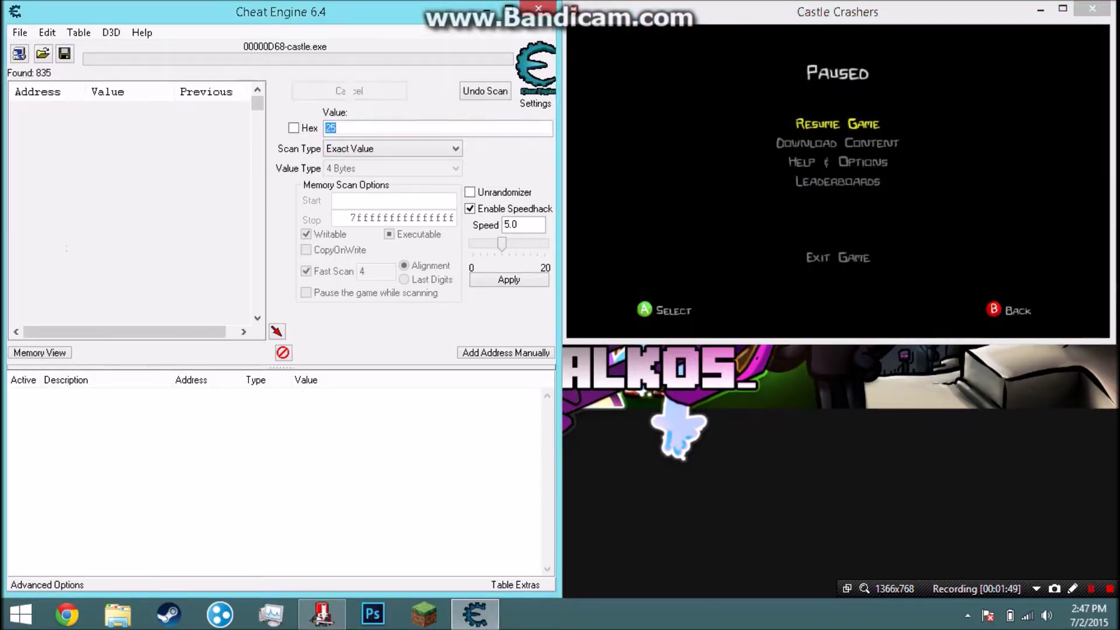
Go back to Castle Crashers, gain more XP in another fight, and leave the level for the character's stats screen
key(alt+Tab)
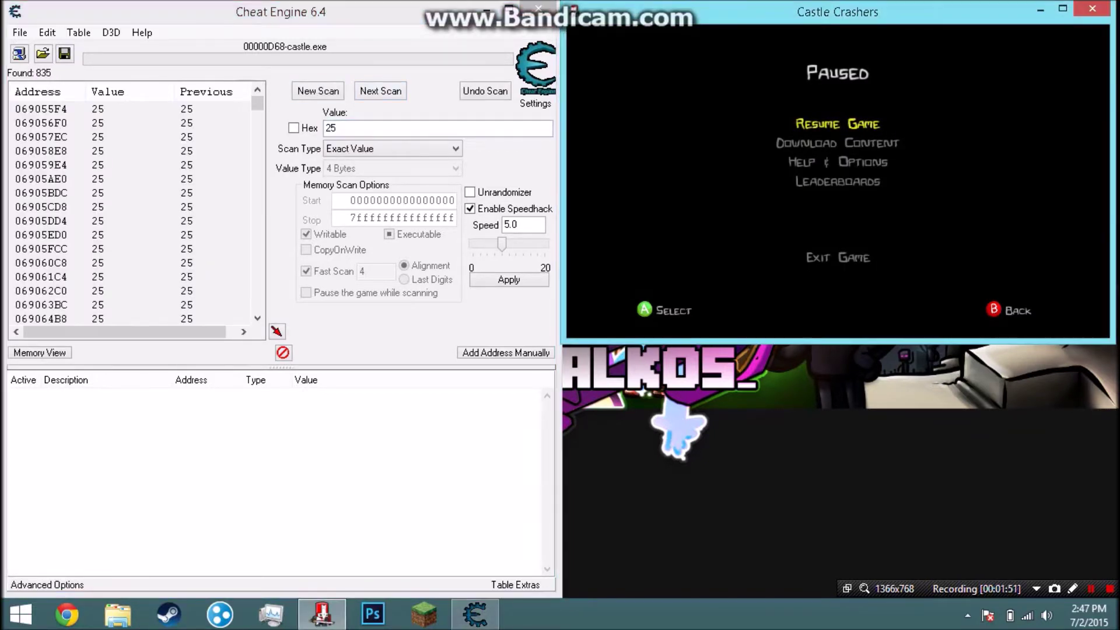
key(Return)
key(Right)
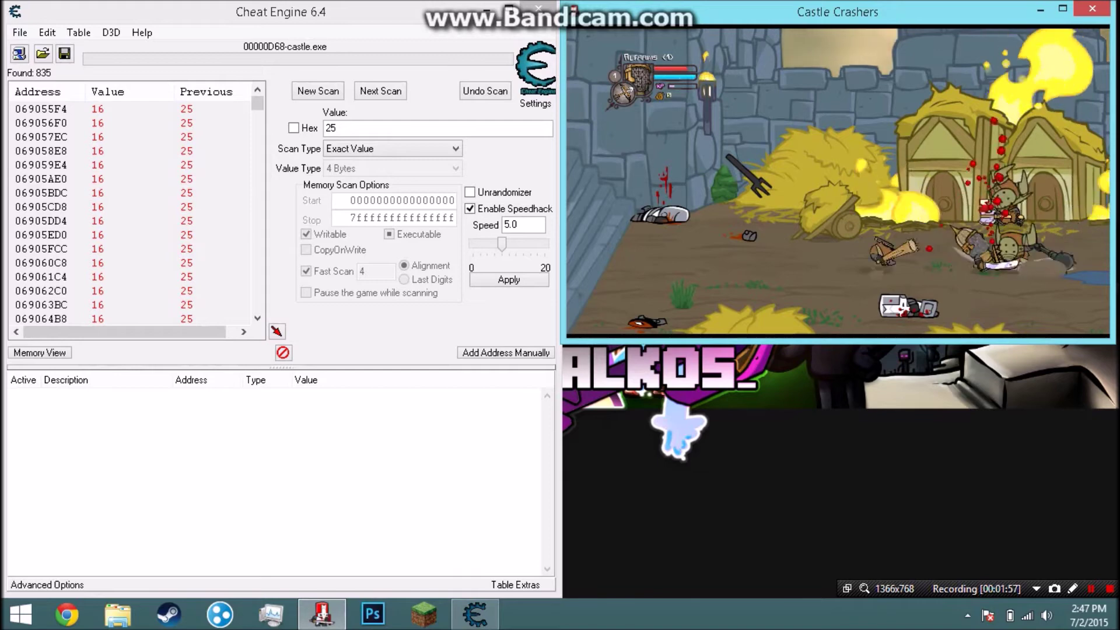
key(Escape)
key(Up)
key(Return)
key(Down)
key(Return)
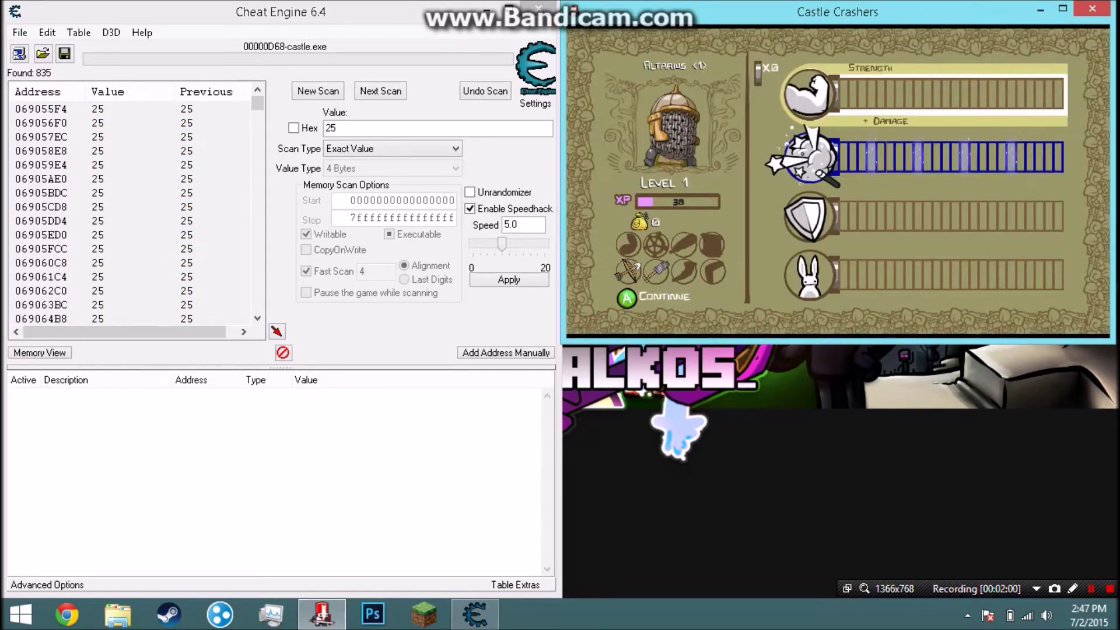
Switch to Cheat Engine and narrow the results with a next scan for the exact value 38
key(alt+Tab)
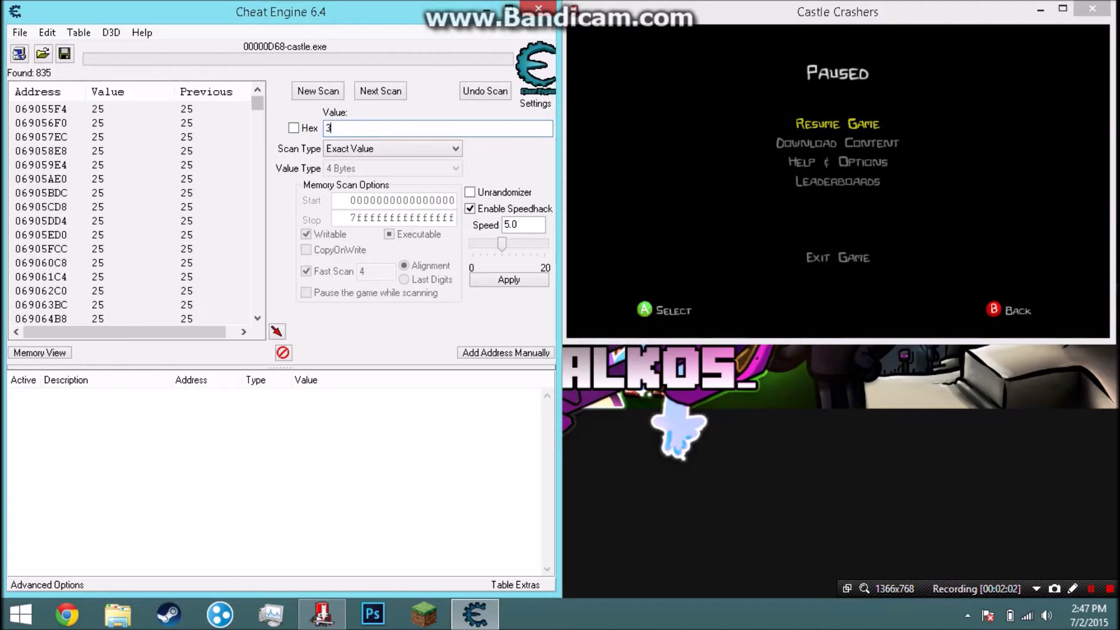
text(38)
key(Return)
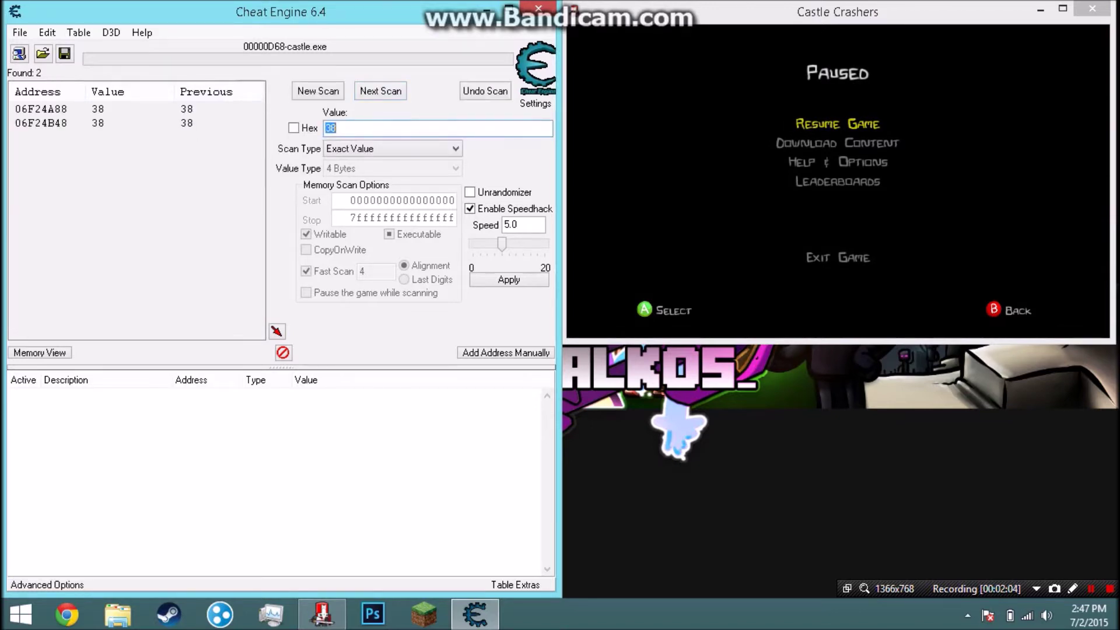
Add both remaining scan results to the address list and set their values to 1000000
drag(176, 161, 176, 104)
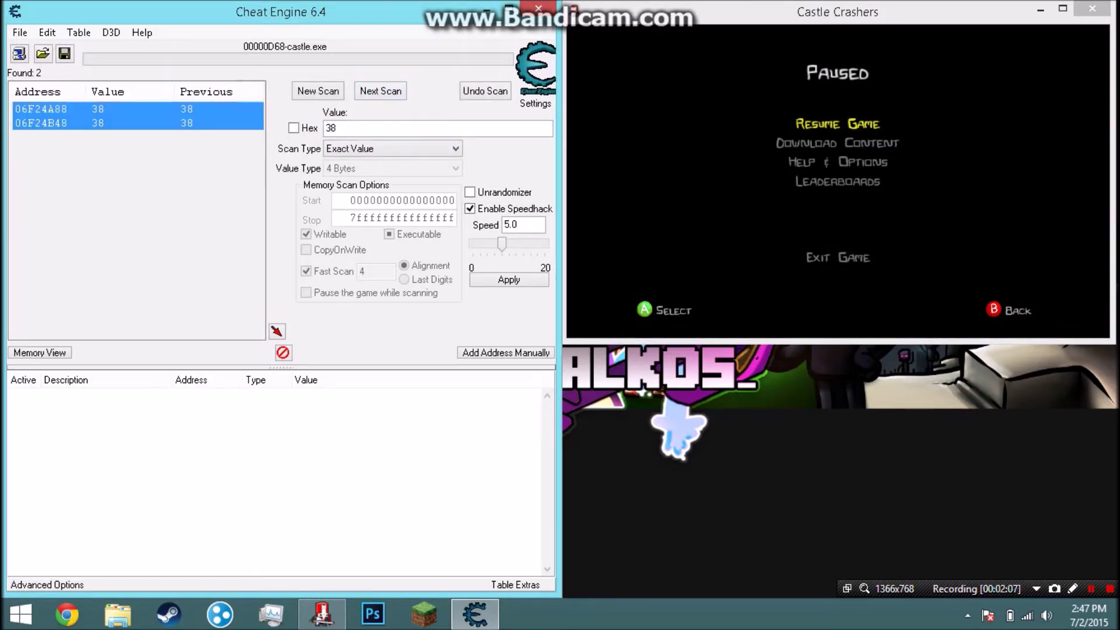
click(277, 330)
click(280, 394)
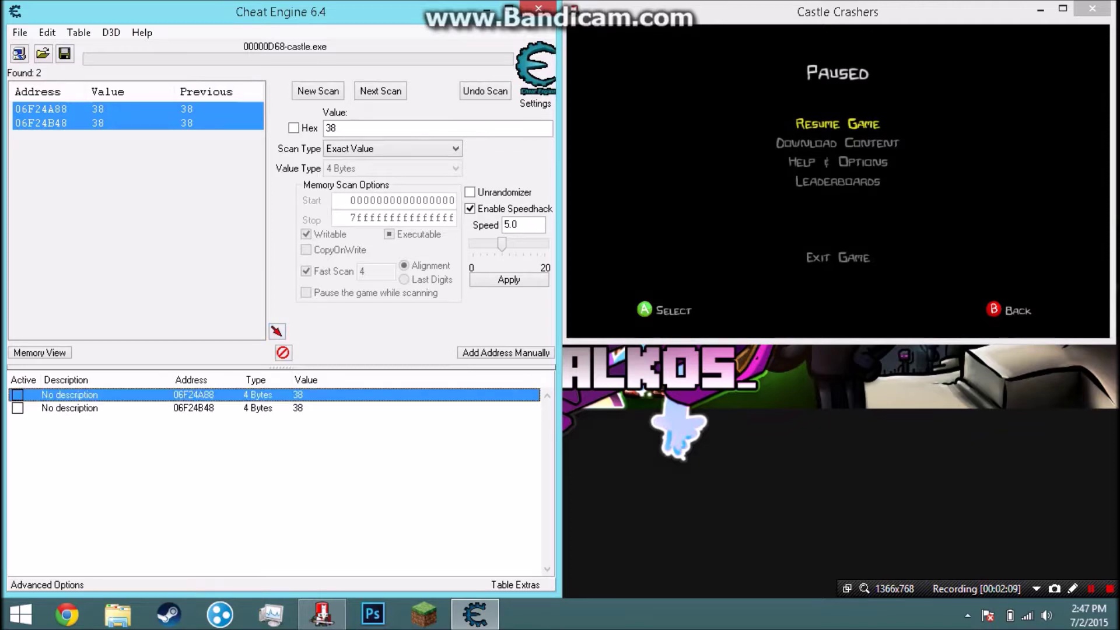
key(ctrl+a)
key(Return)
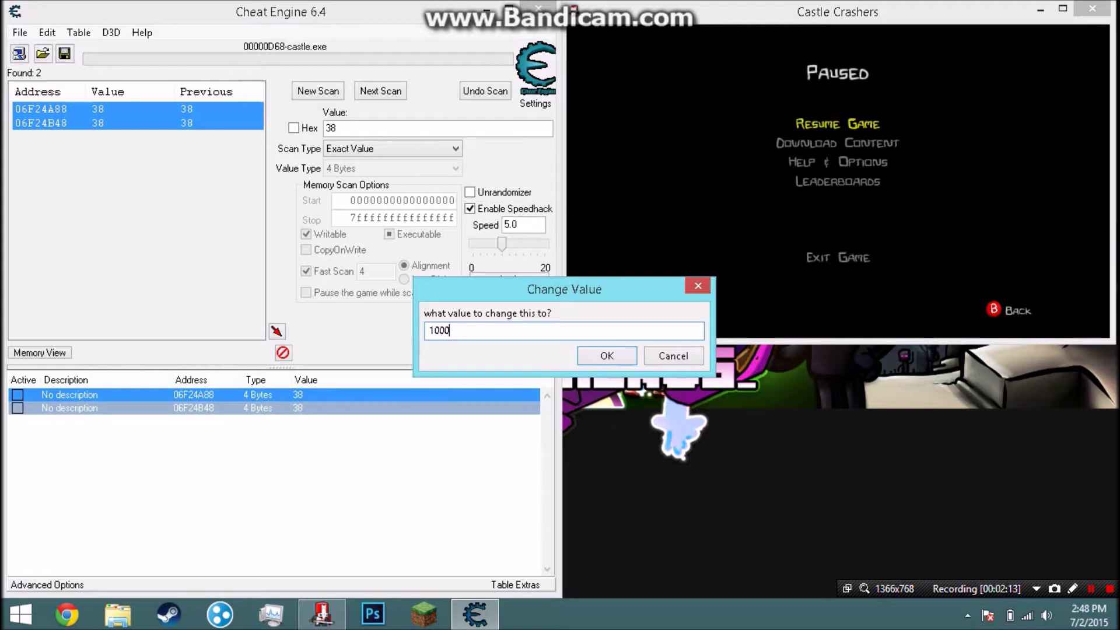
key(Return)
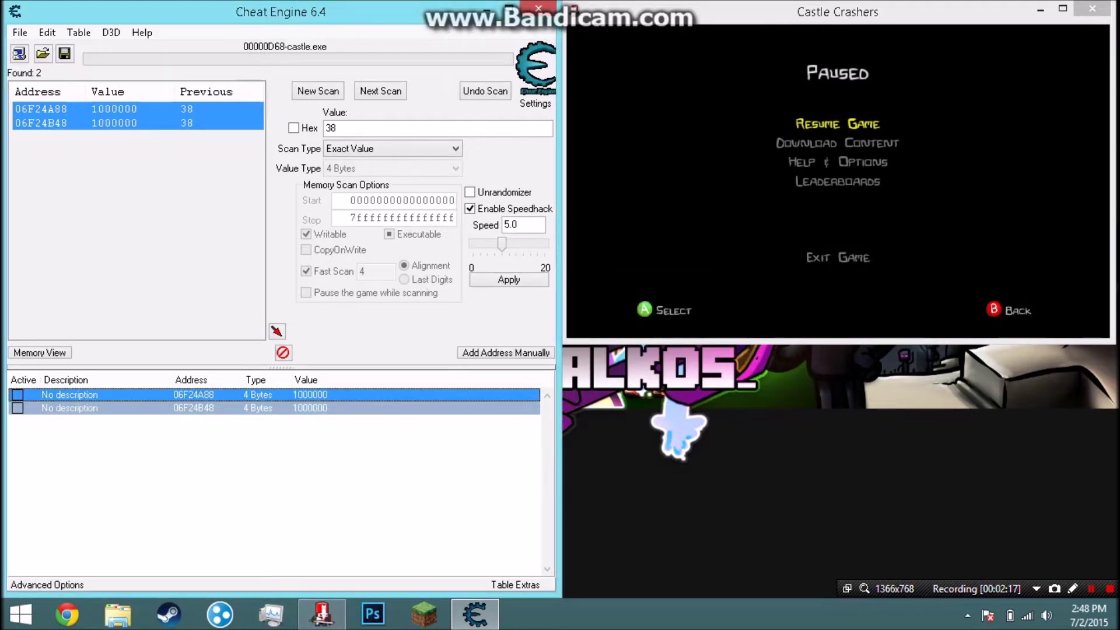
Switch to Castle Crashers, resume the game, and enter the Home Castle level from the map
key(alt+Tab)
key(Return)
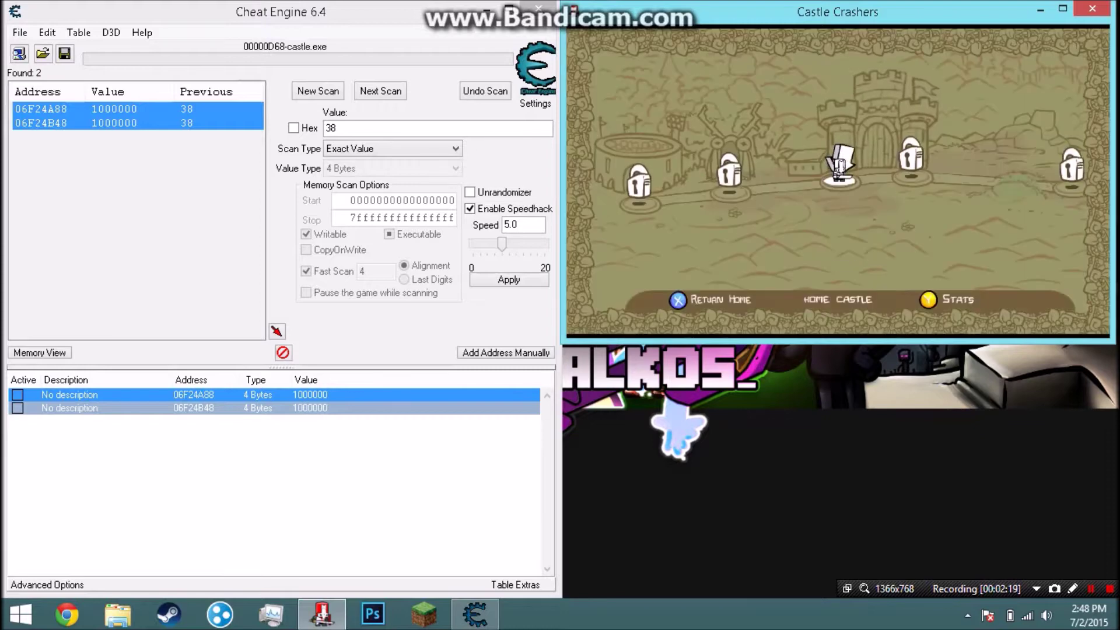
key(s)
key(Down)
key(Up)
key(space)
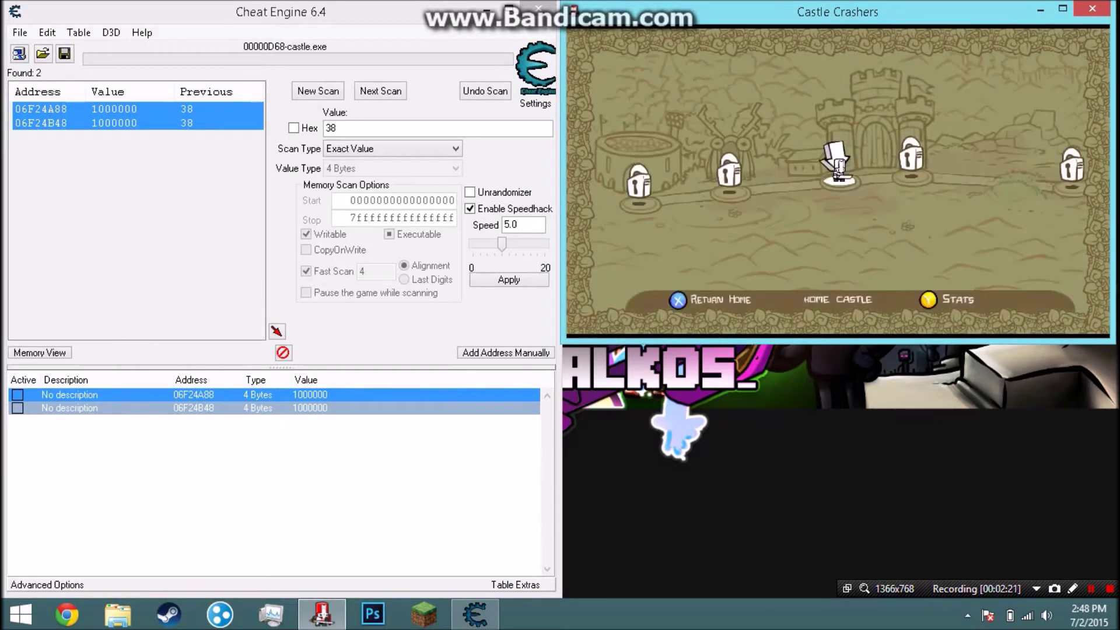
key(space)
key(Right)
key(Right)
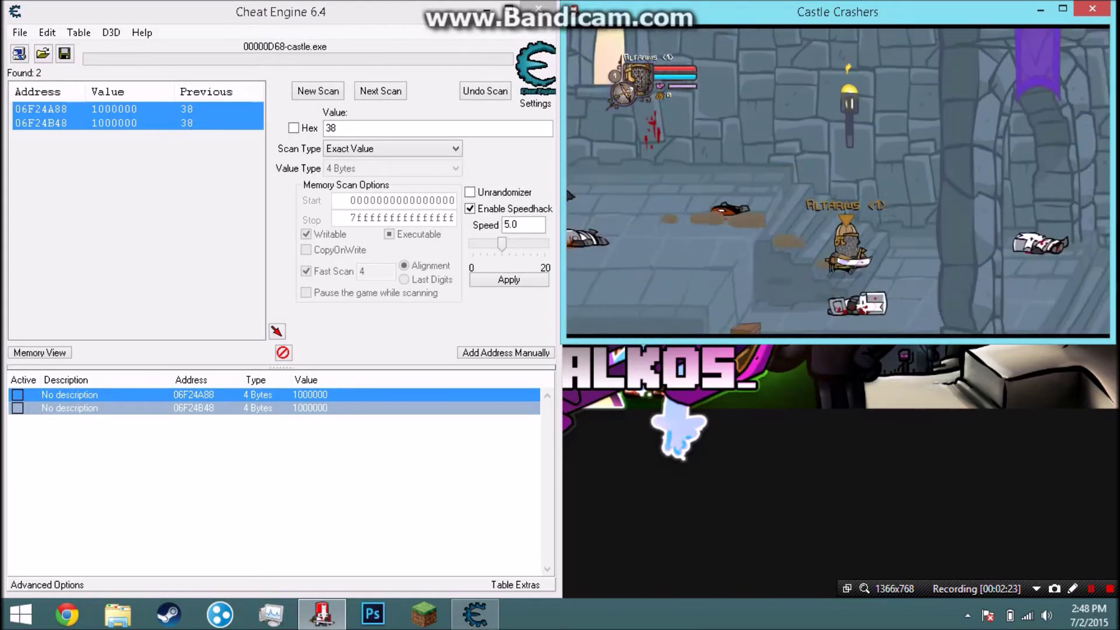
Fight through the castle level and leave it for the character's stats screen
key(a)
key(a)
key(a)
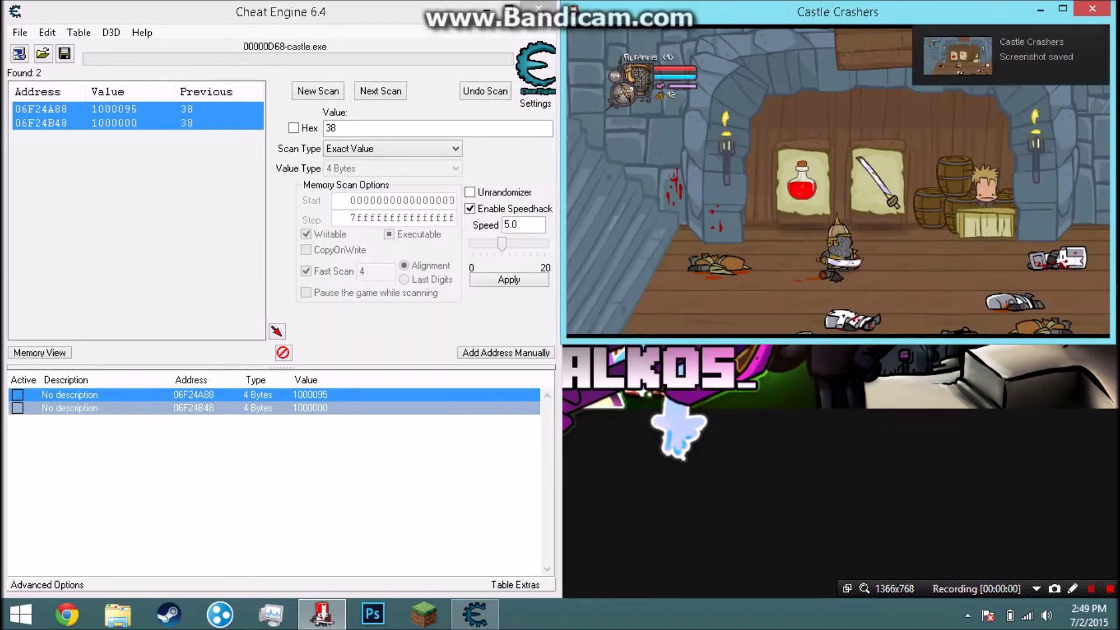
key(Down)
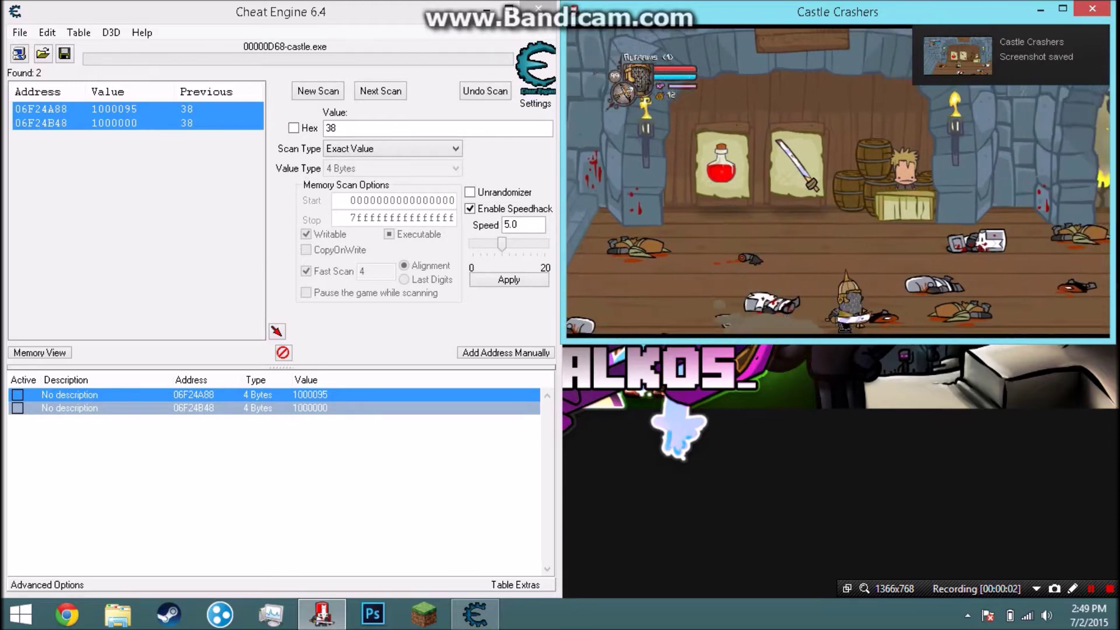
key(Right)
key(Right)
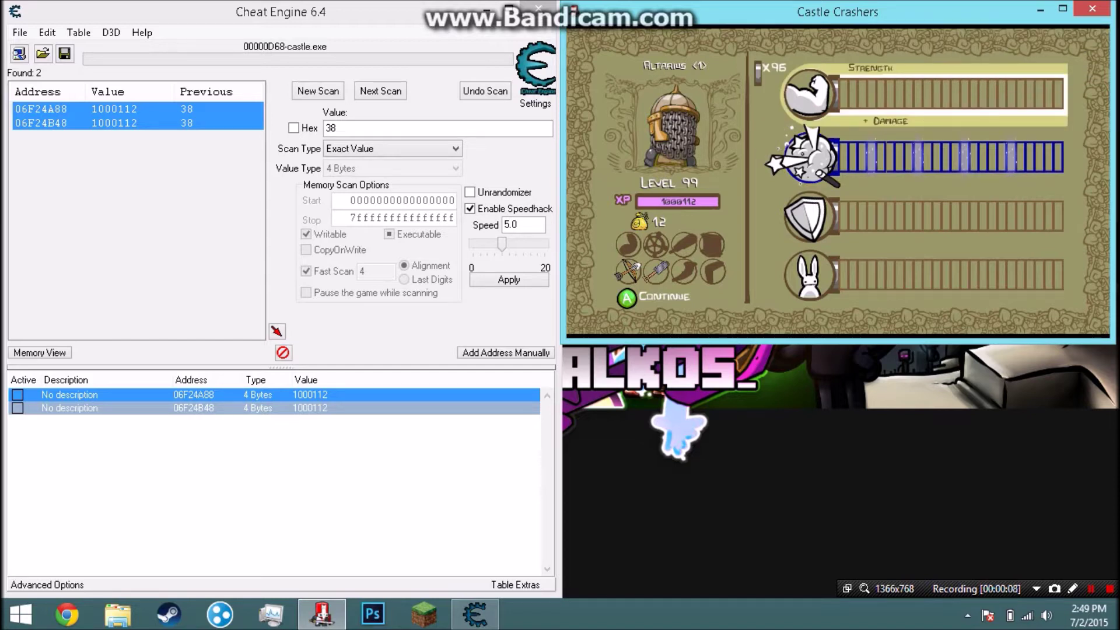
Examine the Strength, Magic, Defense and agility skill rows and the skill points available on the stats screen
key(Down)
key(Down)
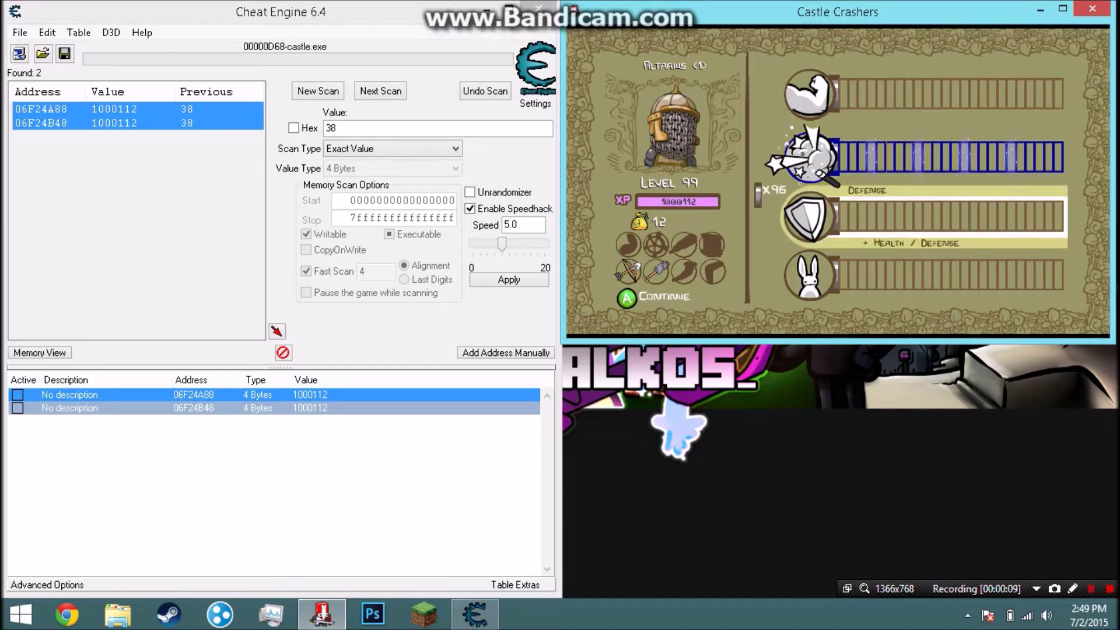
key(Up)
key(Up)
key(Down)
key(Down)
key(Up)
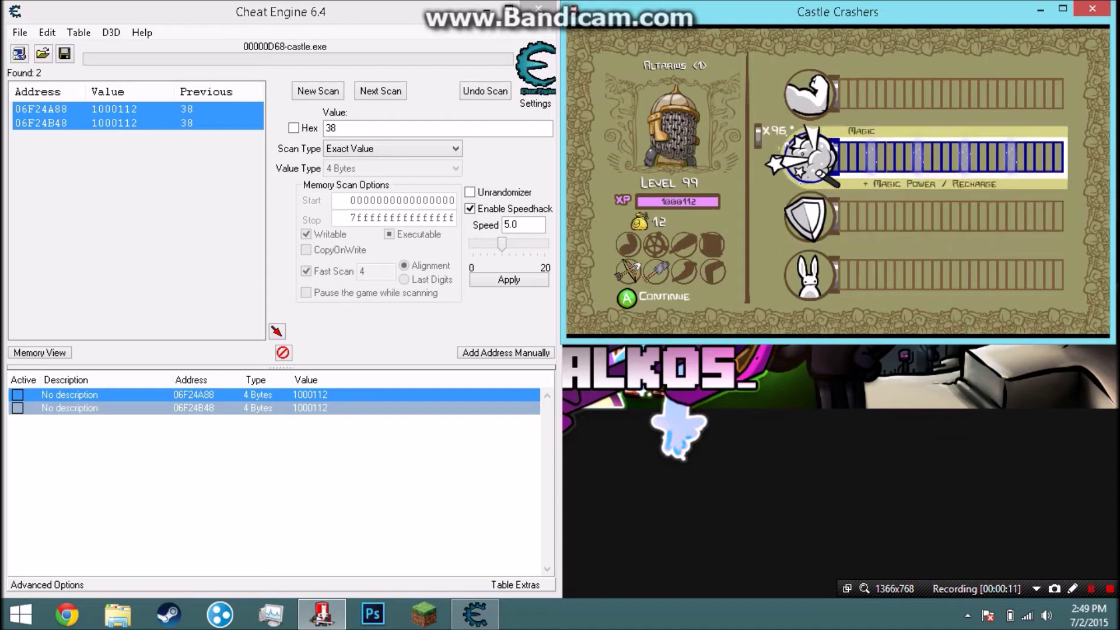
key(Down)
key(Up)
key(Up)
key(Down)
key(Up)
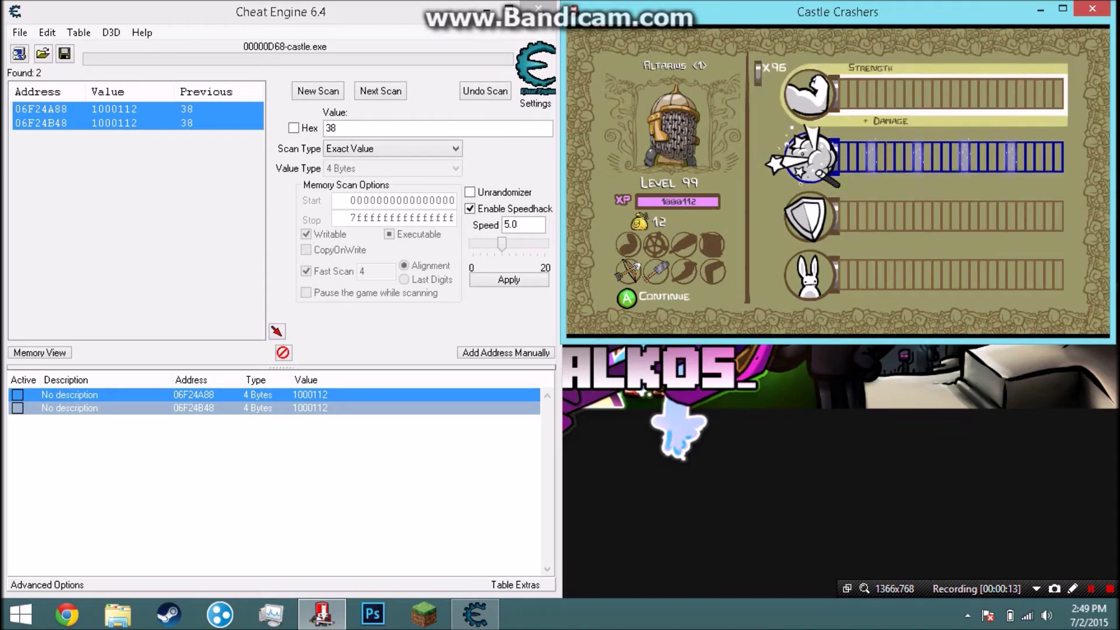
key(Down)
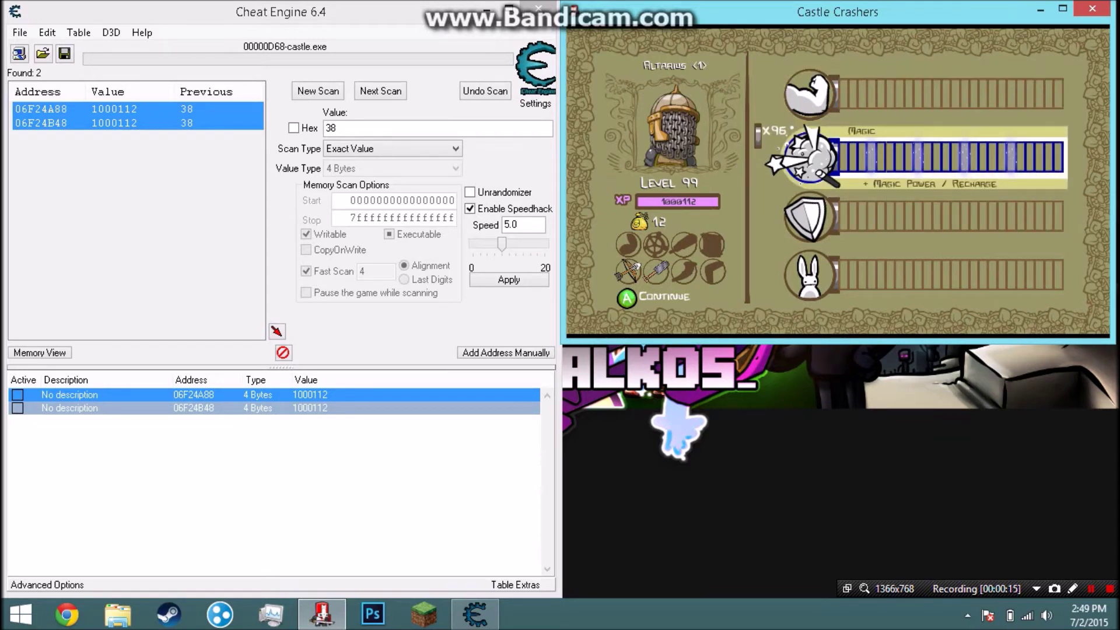
key(Down)
key(Left)
key(Down)
key(Right)
key(Left)
key(Up)
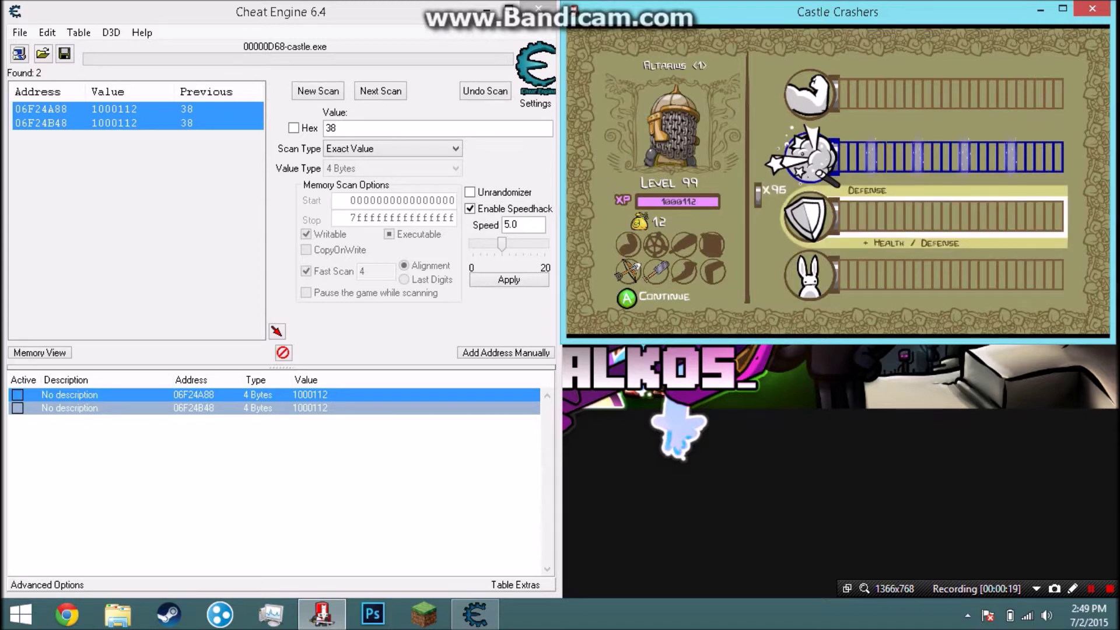
key(Up)
key(Up)
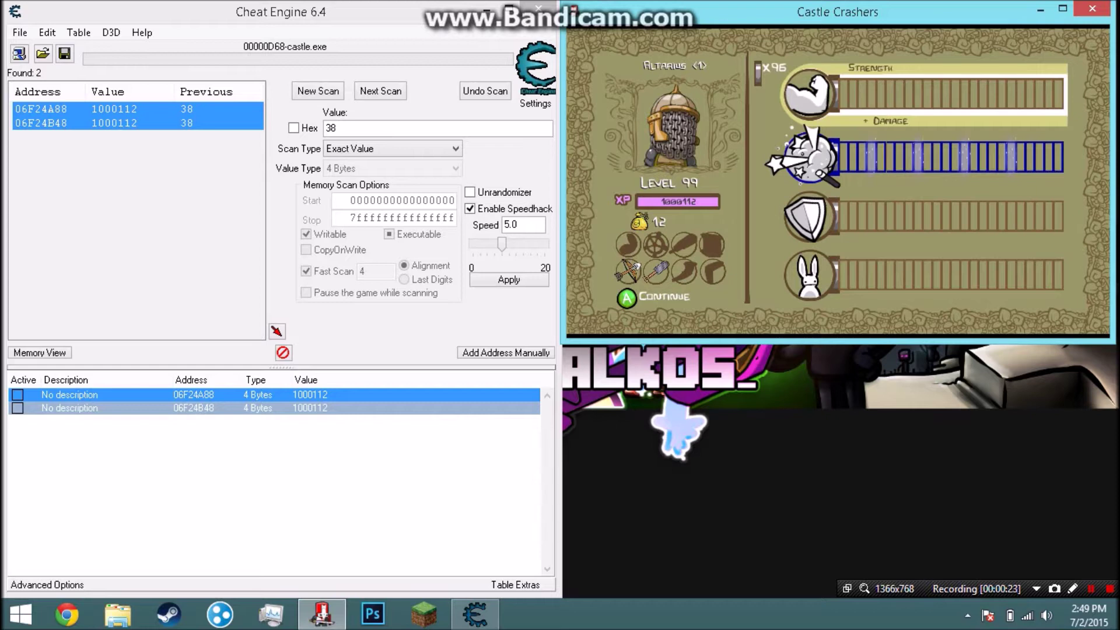
key(Down)
key(Down)
key(Up)
key(Up)
key(Down)
key(Down)
key(Up)
key(Up)
Switch to Cheat Engine and start a new 4-byte scan for the exact value 1
key(alt+Tab)
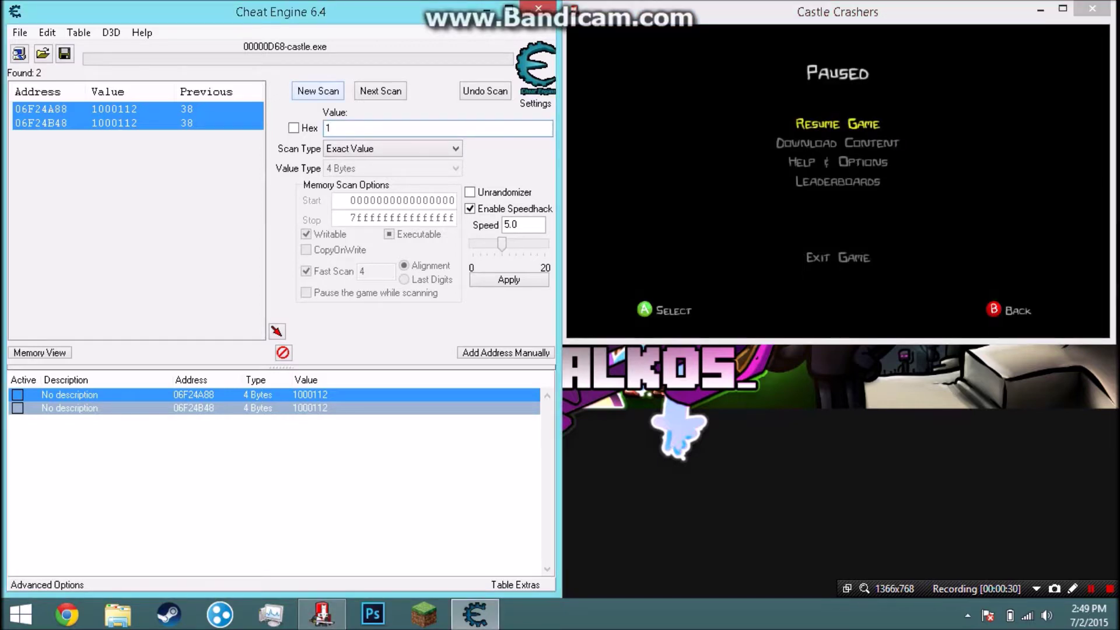
click(318, 91)
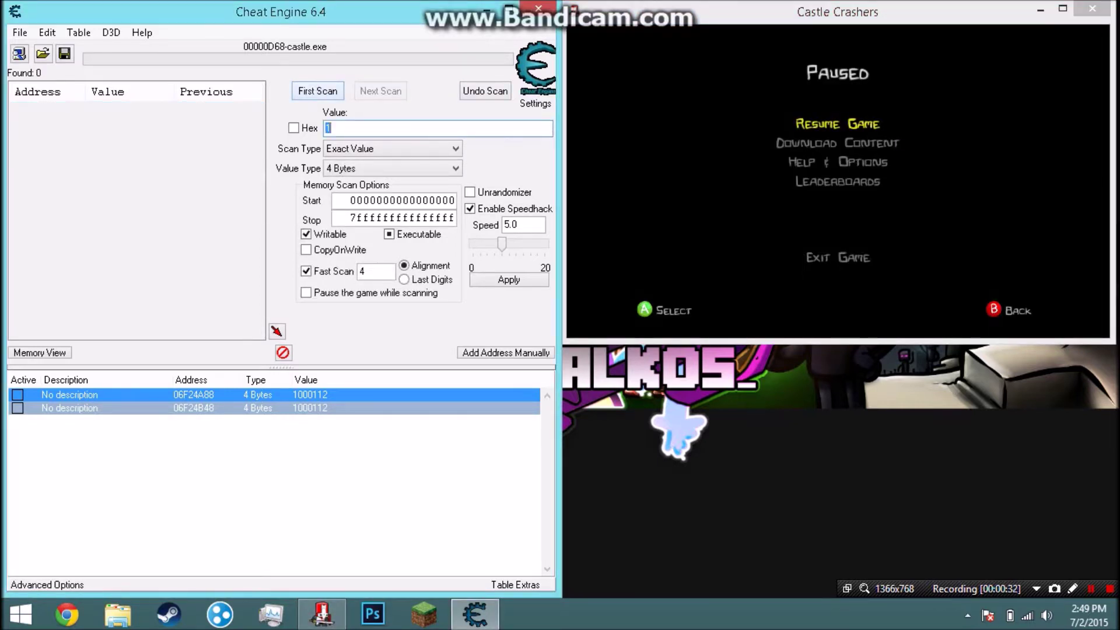
key(Return)
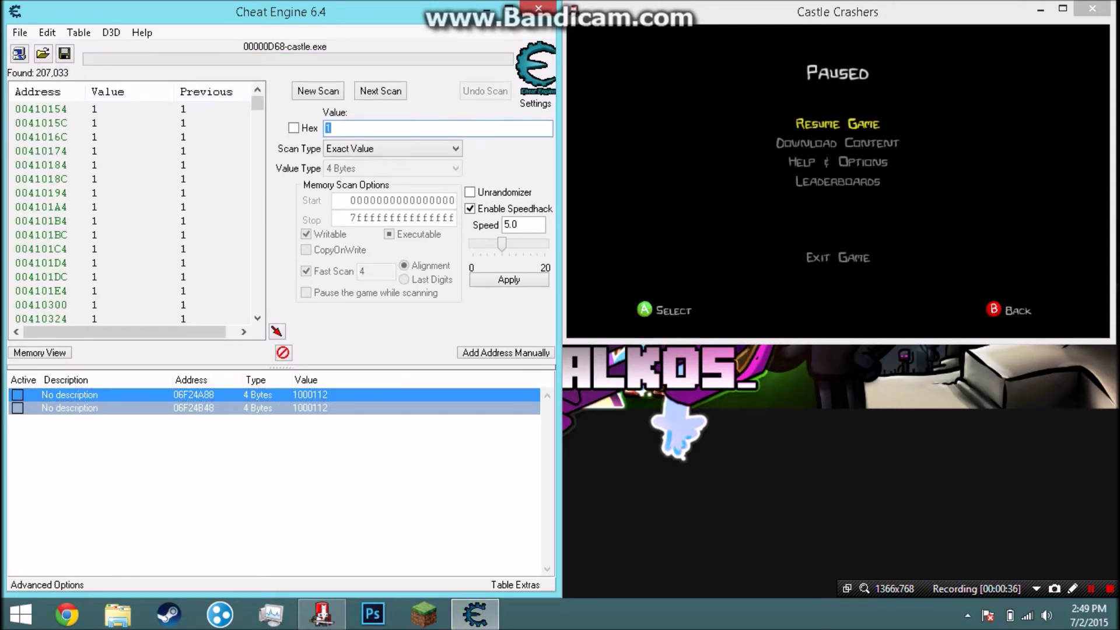
Return to Castle Crashers, open the stats screen, and add two skill points each to Strength and Magic
key(alt+Tab)
key(Return)
key(y)
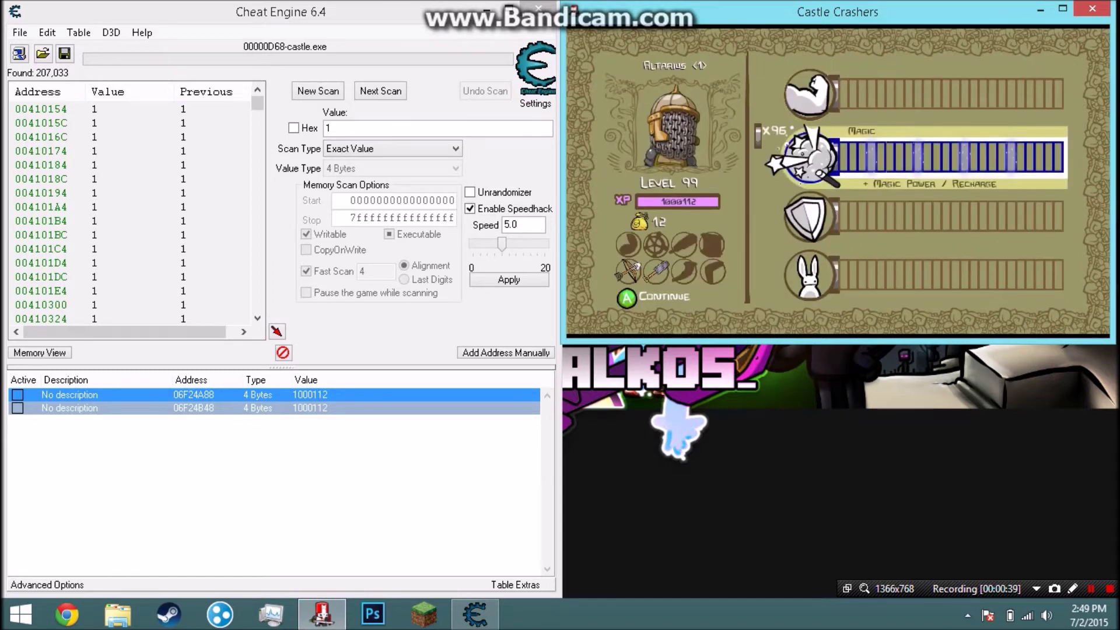
key(Down)
key(Up)
key(Up)
key(Down)
key(Down)
key(Up)
key(Up)
key(Right)
key(Down)
key(Return)
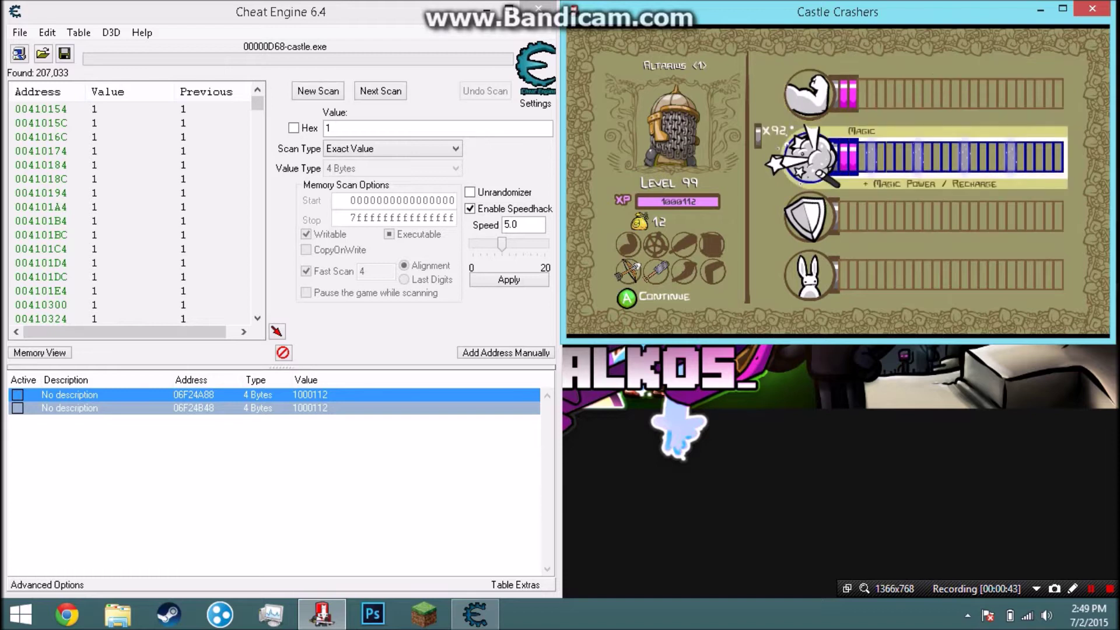
Adjust the allocation to one added point each in Strength, Magic and Defense, confirm it, and reopen the stats screen
key(Up)
key(Down)
key(Down)
key(Return)
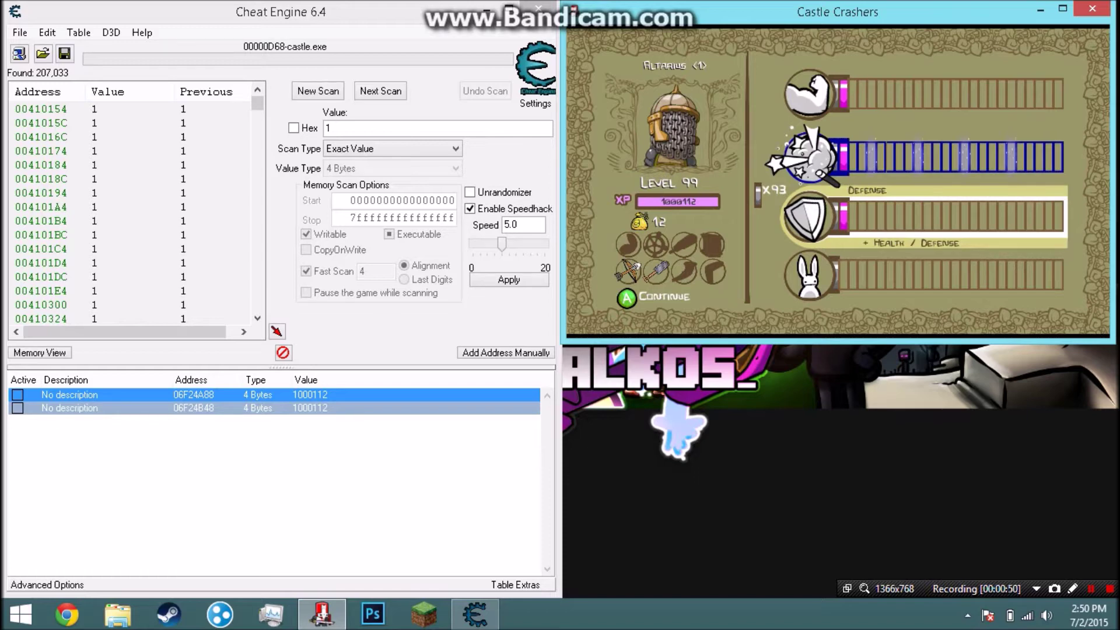
key(Return)
key(Return)
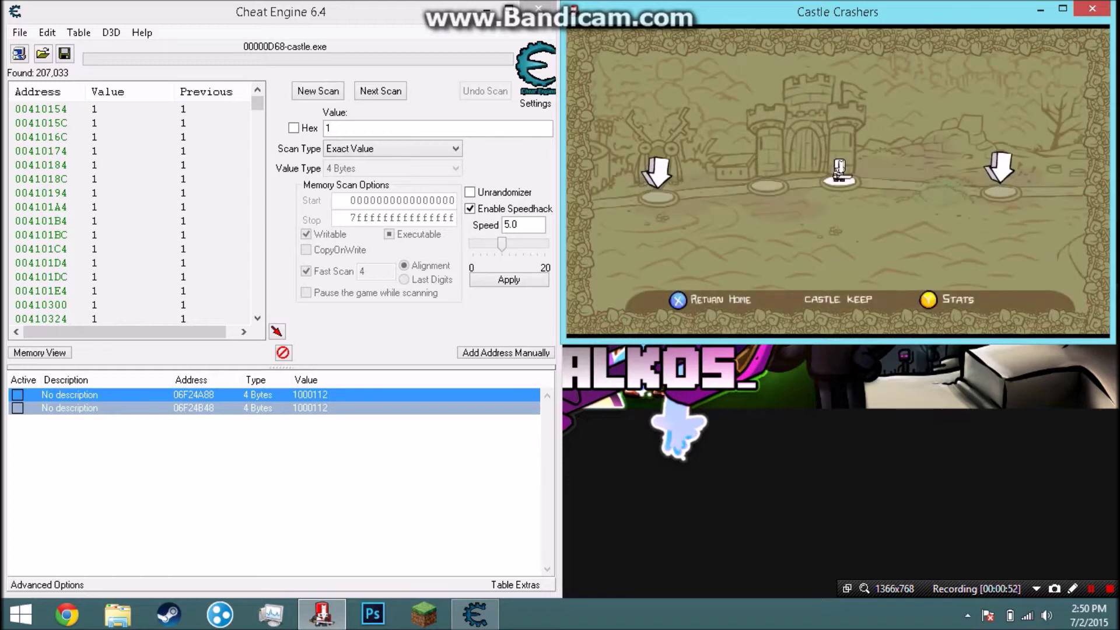
key(y)
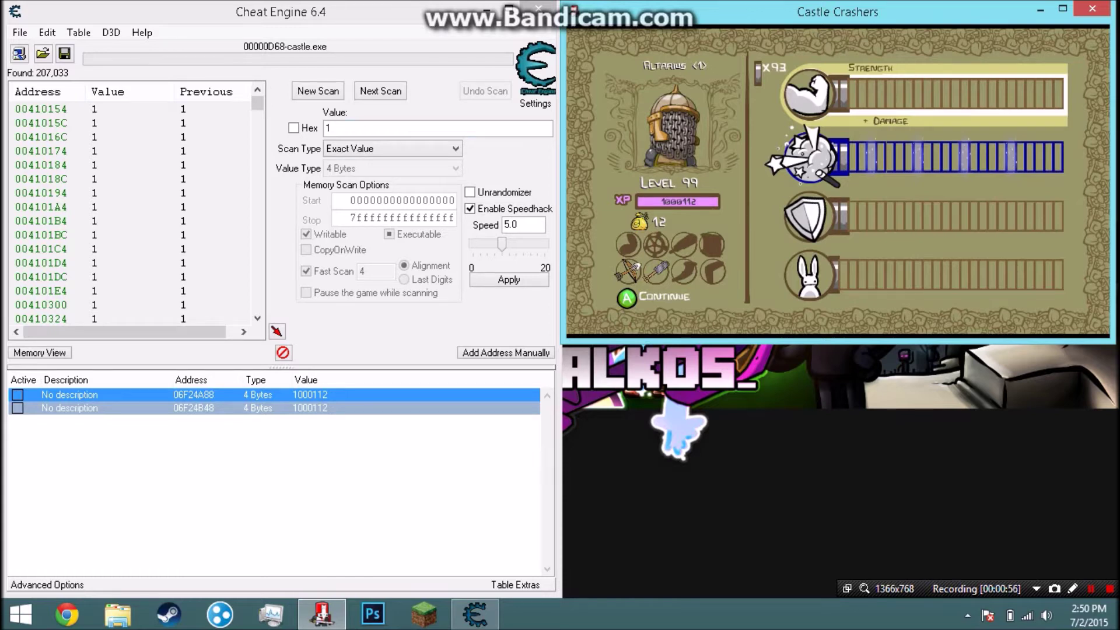
Switch to Cheat Engine and narrow the results with a next scan for the exact value 2
click(350, 128)
key(BackSpace)
text(2)
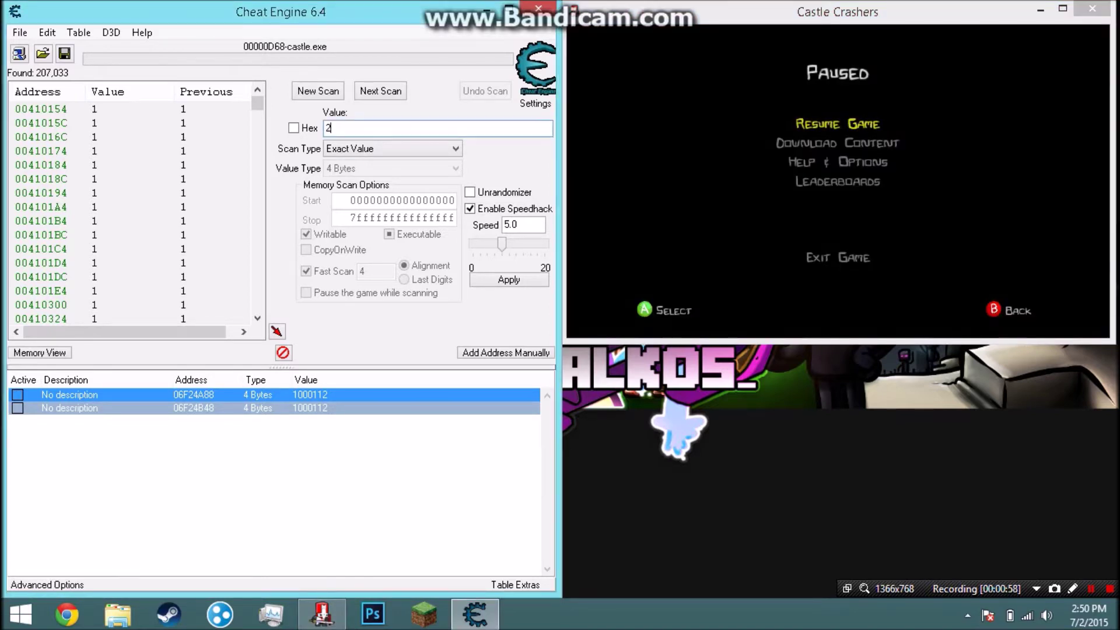
click(381, 91)
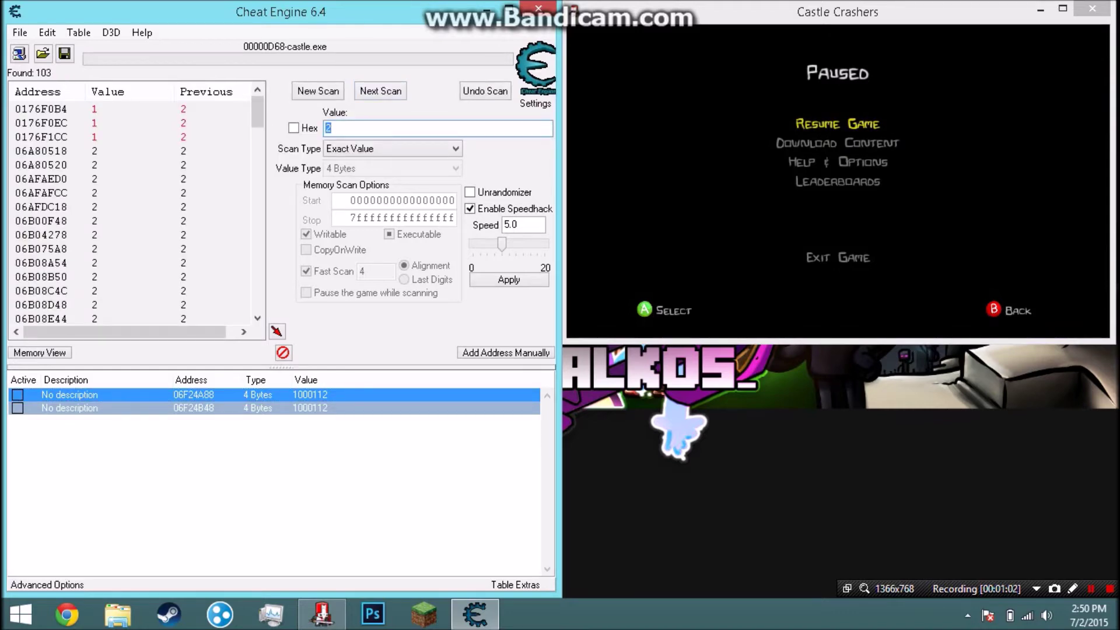
Back in Castle Crashers, add two more points each to Strength, Magic and Defense, confirm the allocation, and reopen the stats screen
key(alt+Tab)
key(w)
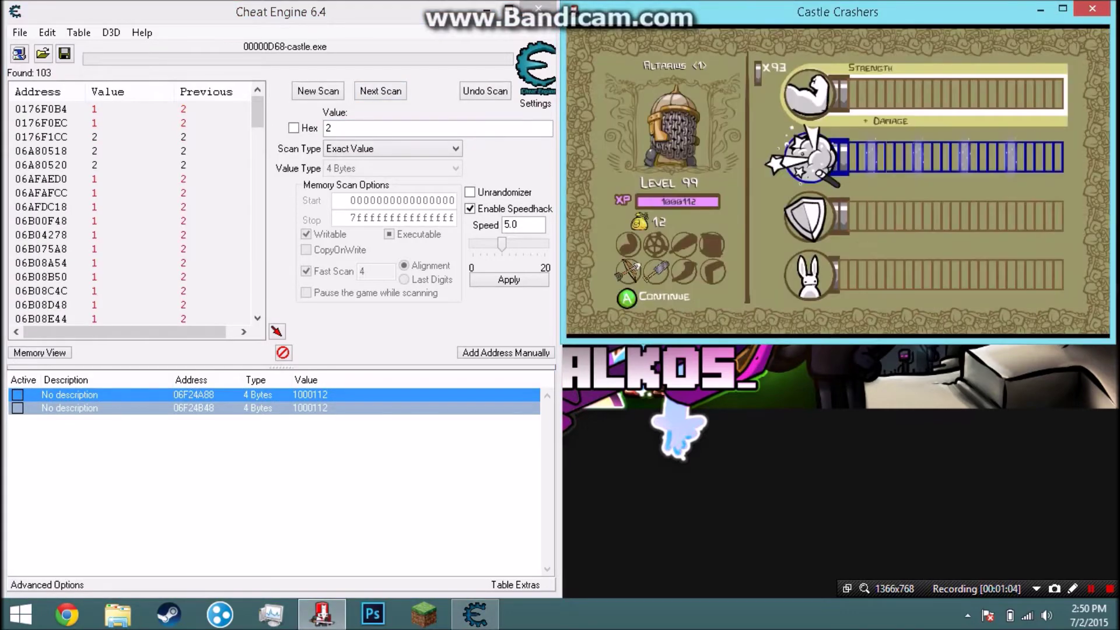
key(Right)
key(Right)
key(Down)
key(Right)
key(Right)
key(Down)
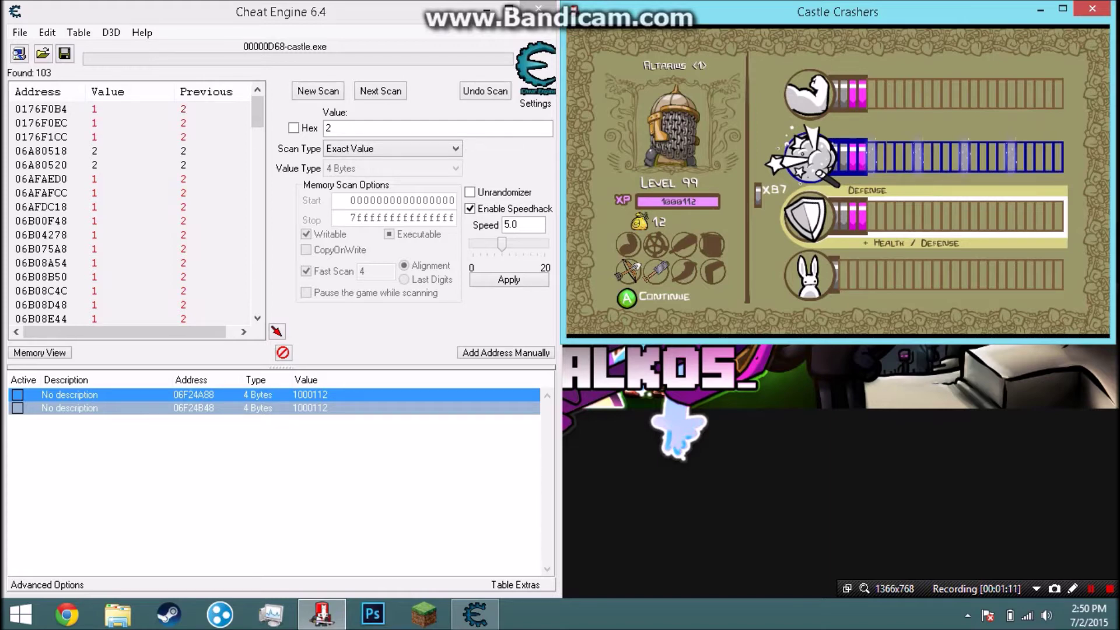
key(a)
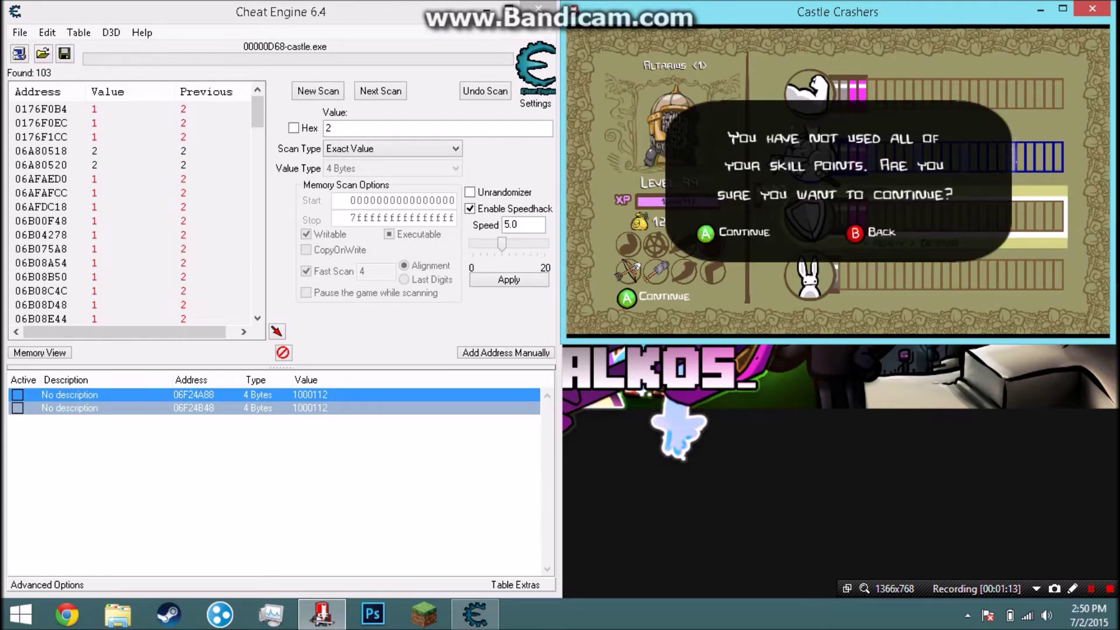
key(a)
key(y)
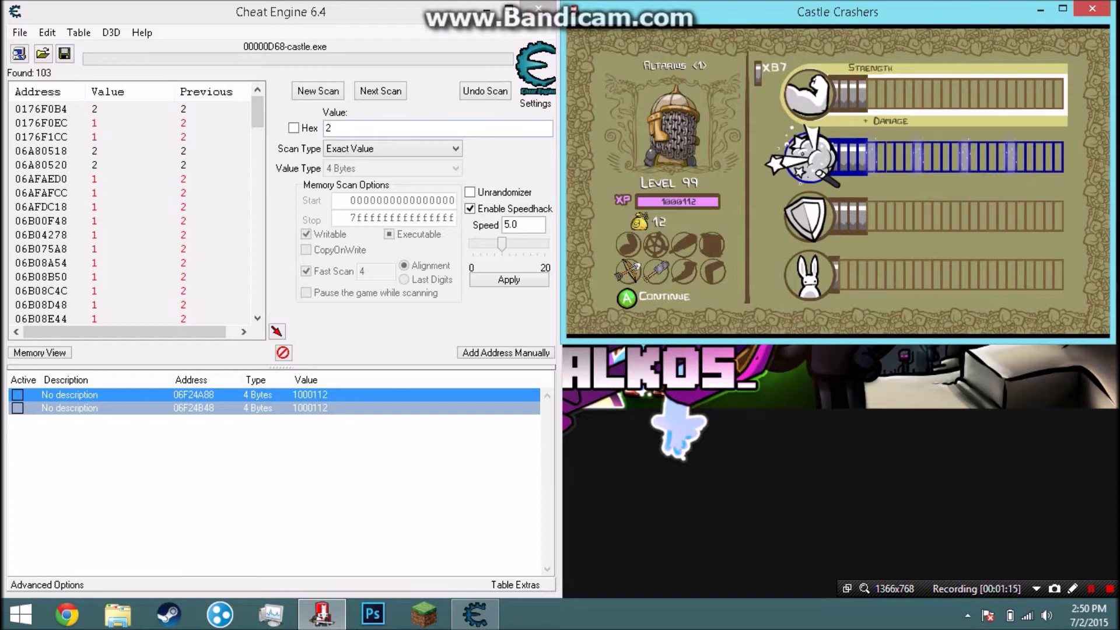
Switch to Cheat Engine and narrow the results with a next scan for the exact value 4
key(alt+Tab)
key(BackSpace)
text(4)
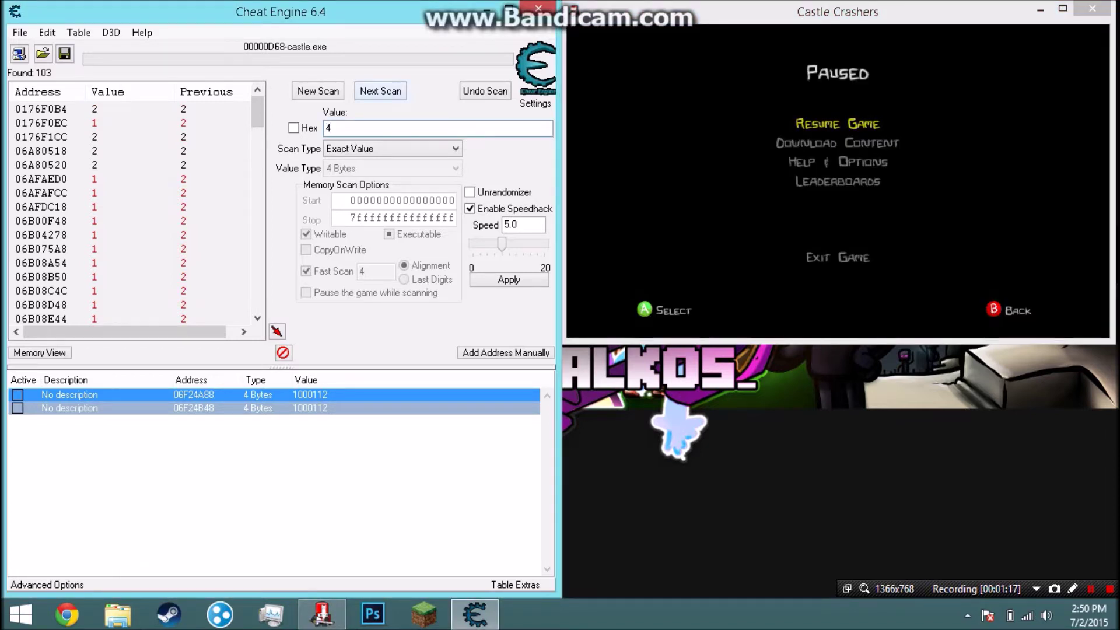
key(Return)
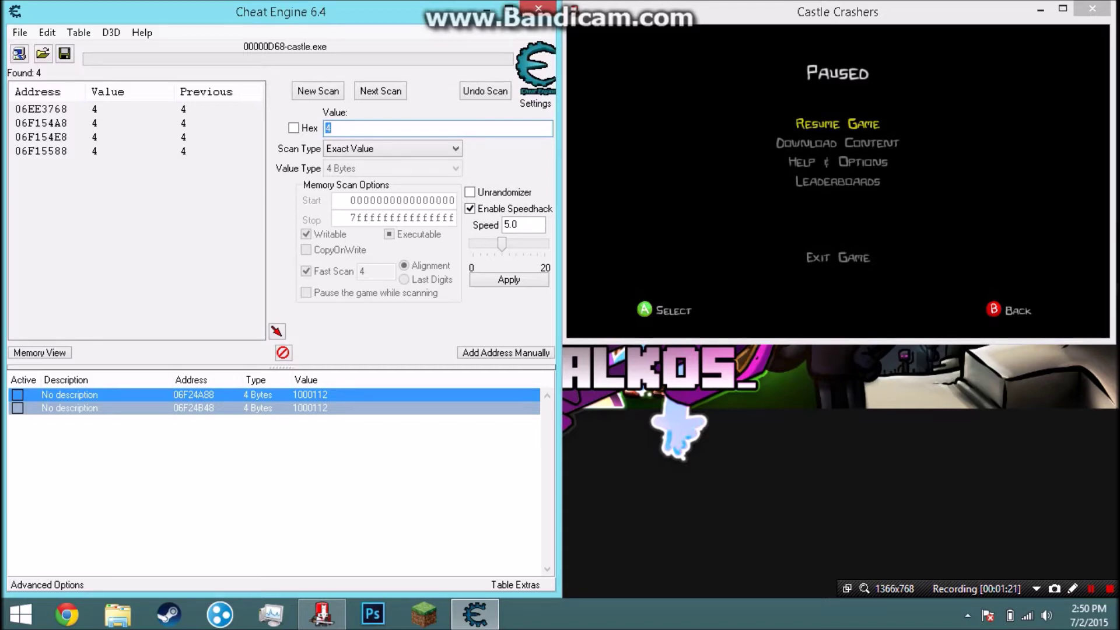
Return to Castle Crashers, add one more point each to Strength, Magic and Defense, confirm the allocation, and reopen the stats screen
key(alt+Tab)
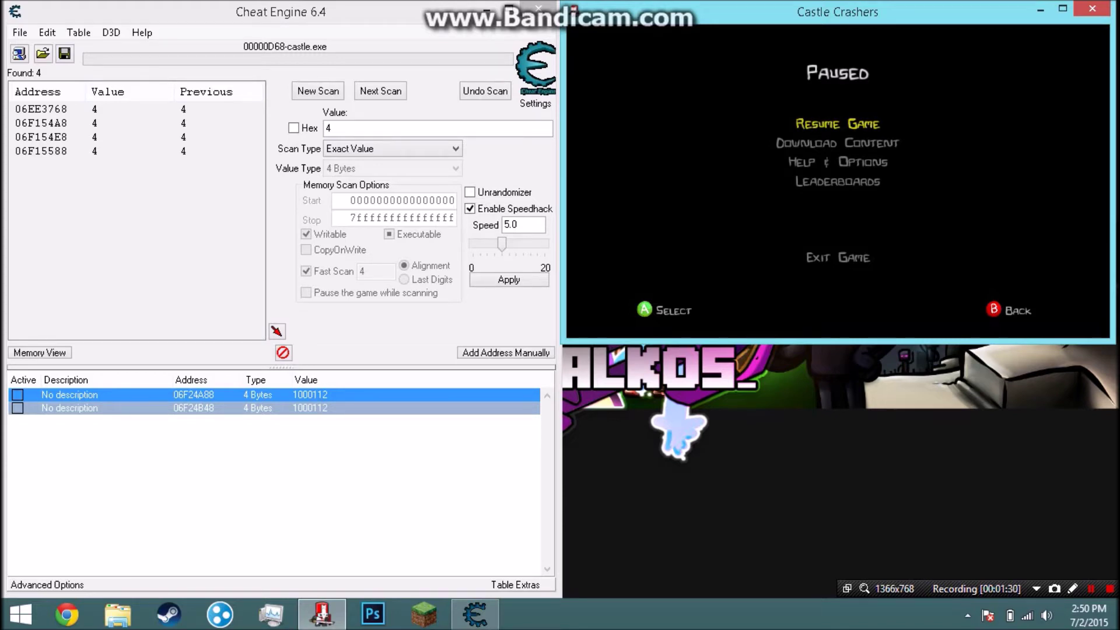
key(Return)
key(Left)
key(Right)
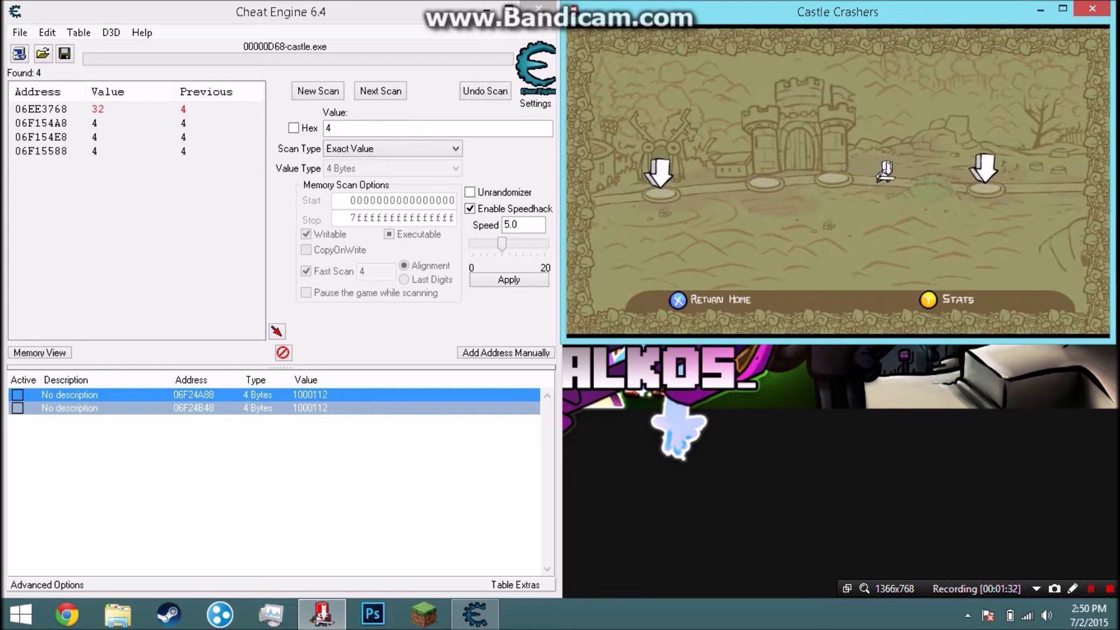
key(s)
key(Right)
key(Down)
key(Right)
key(Down)
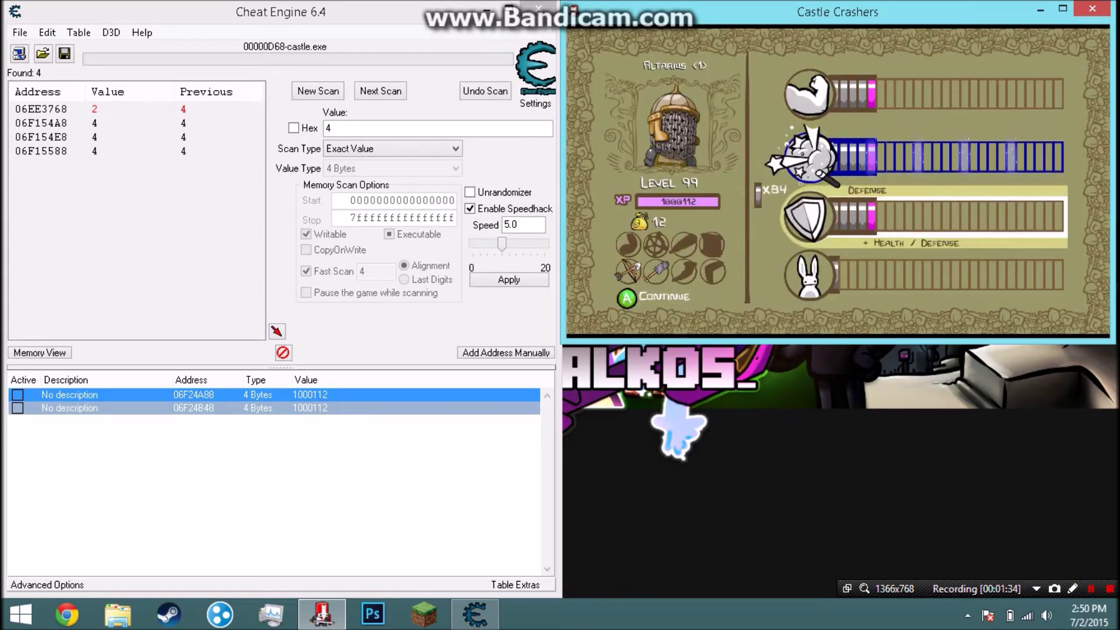
key(Return)
key(Return)
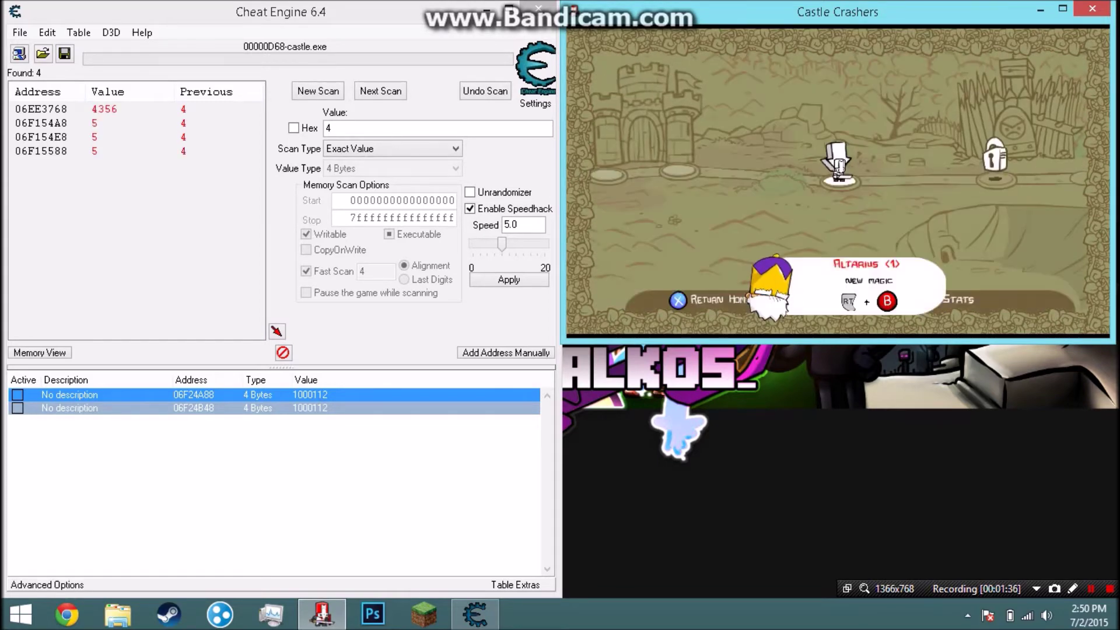
key(y)
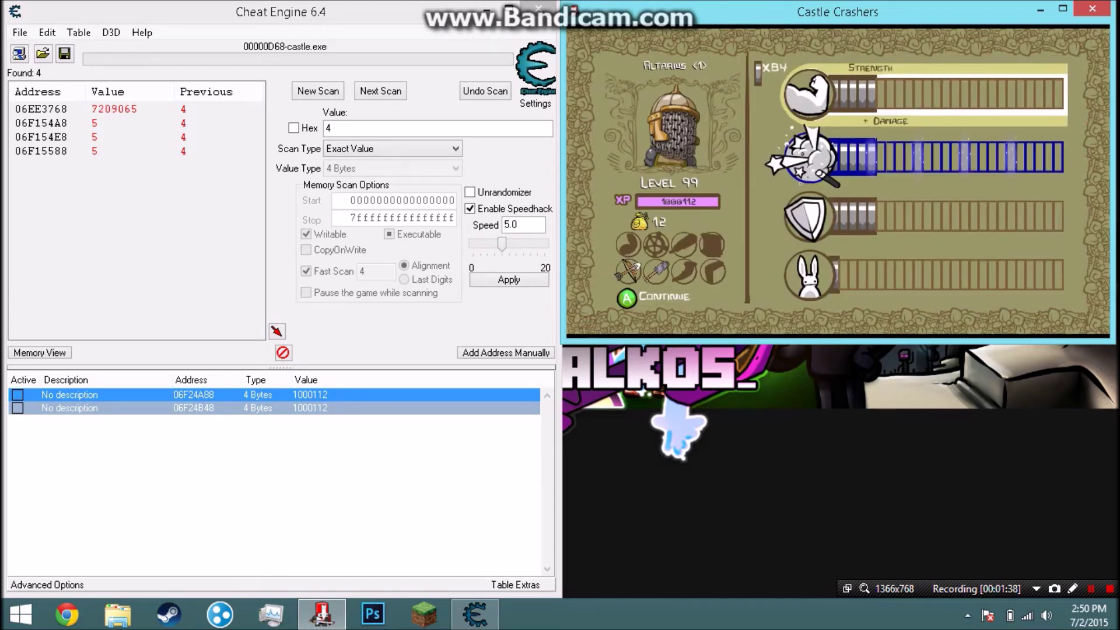
Switch to Cheat Engine and add the found addresses 06F154A8, 06F154E8 and 06F15588 to the address list
click(107, 109)
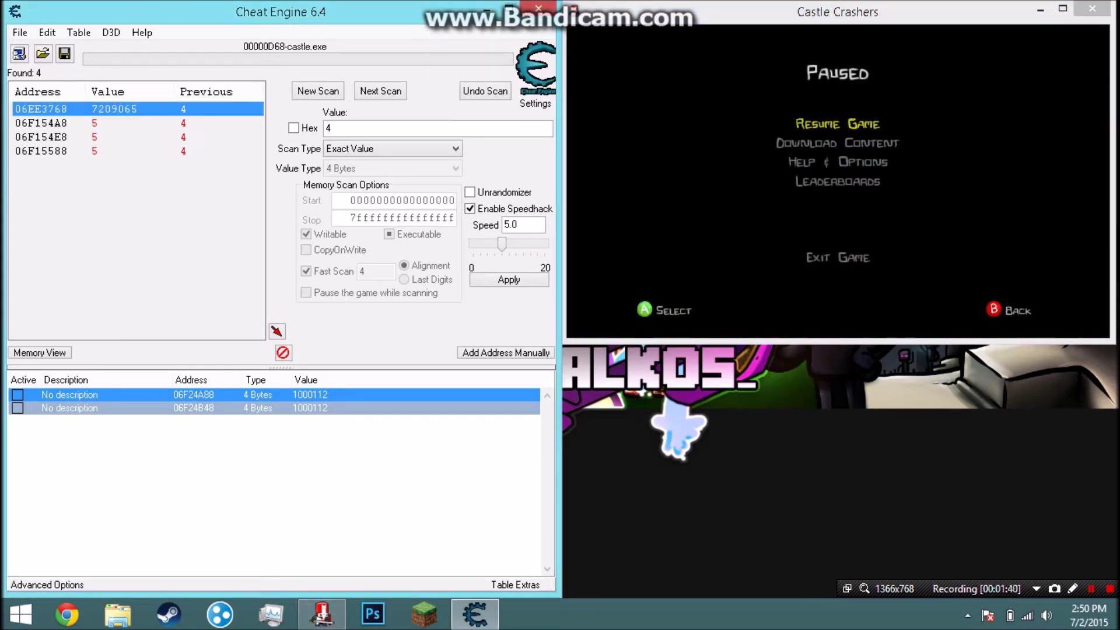
click(137, 222)
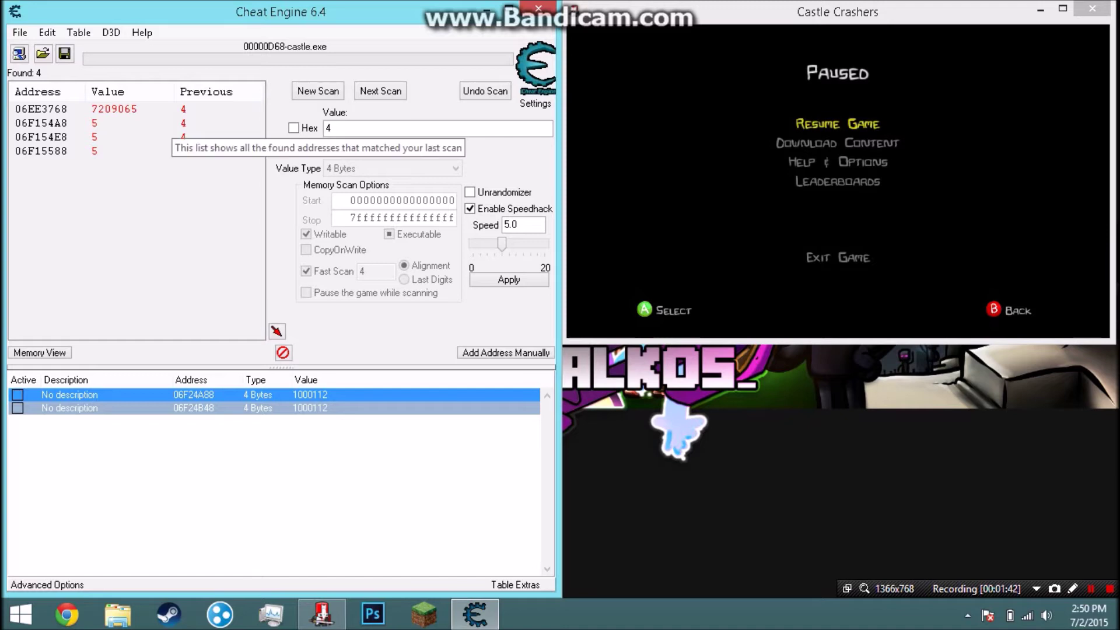
key(ctrl+a)
drag(176, 117, 175, 123)
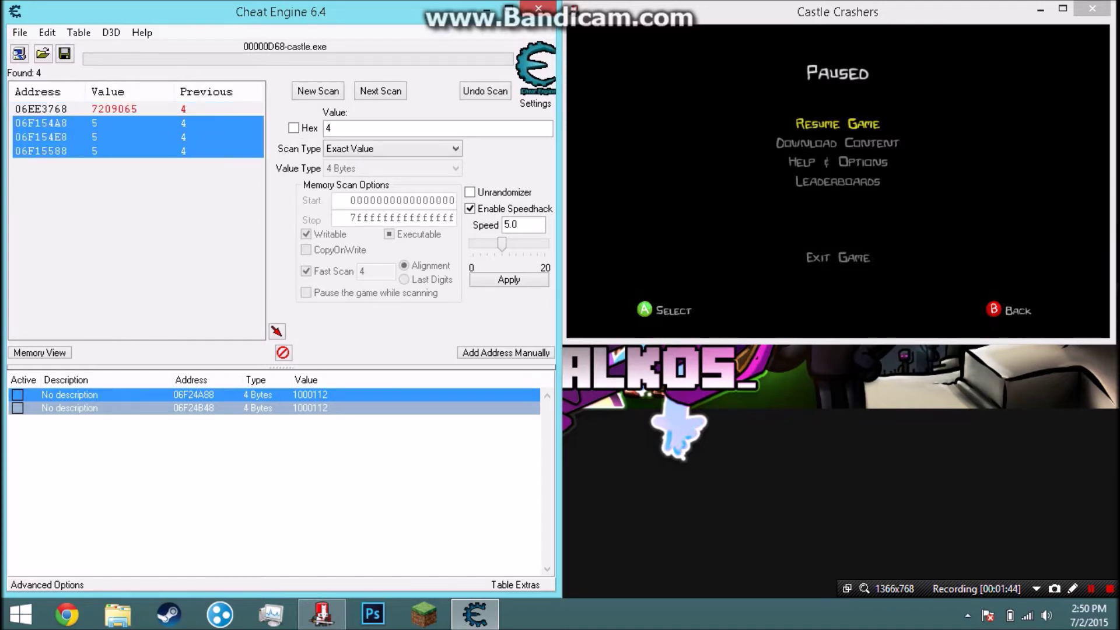
click(277, 331)
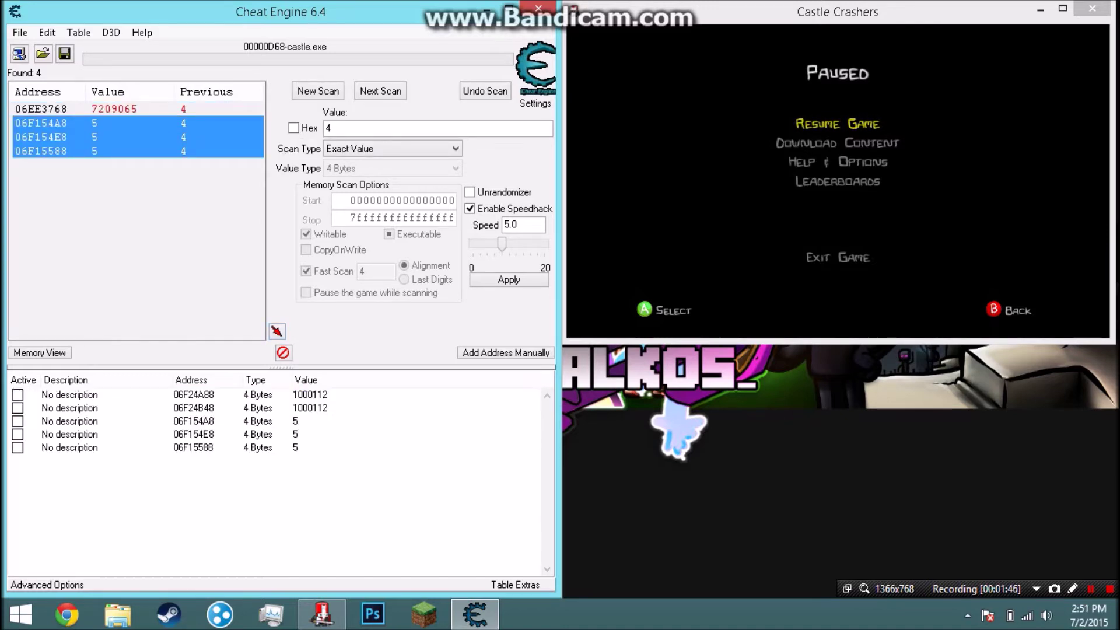
Try to set the three newly added skill addresses to 1000 in the address list
click(258, 421)
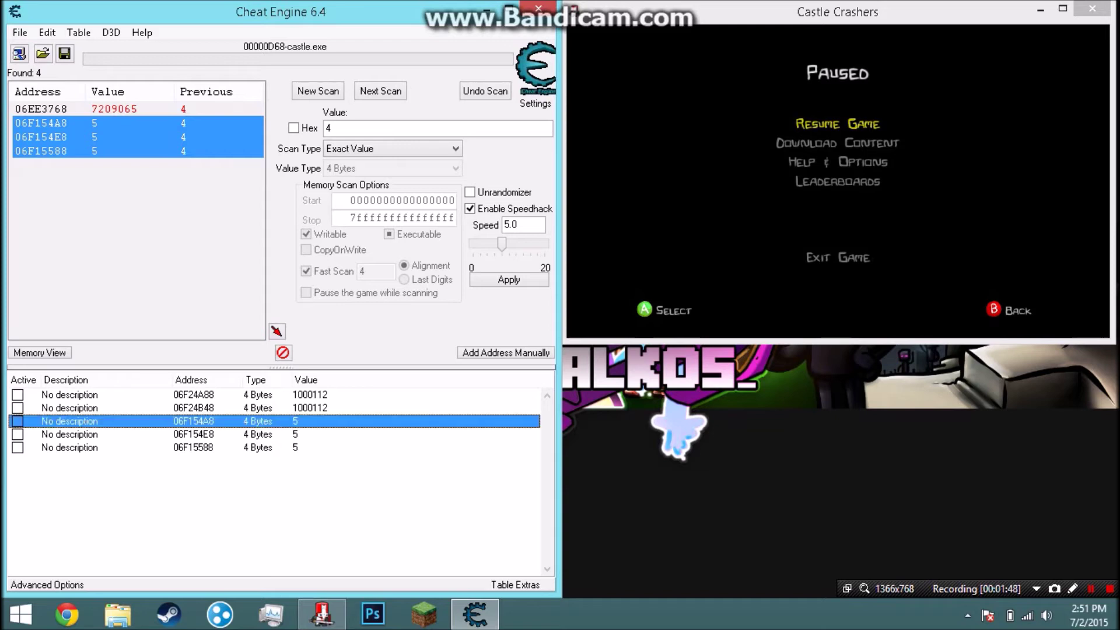
ctrl+click(258, 435)
ctrl+click(258, 448)
key(ctrl+a)
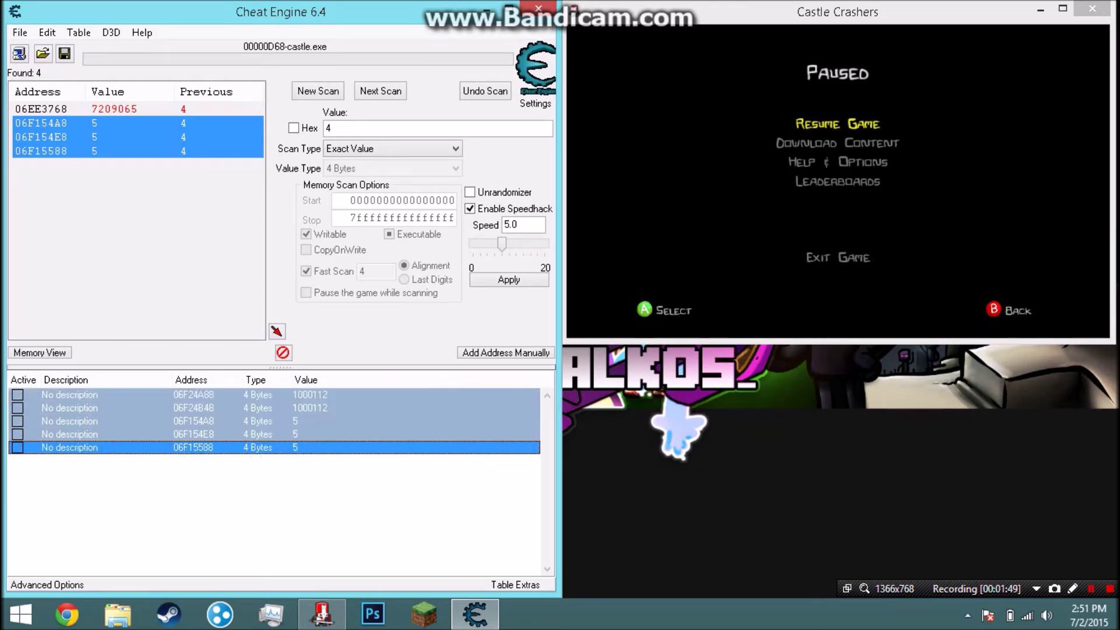
click(273, 502)
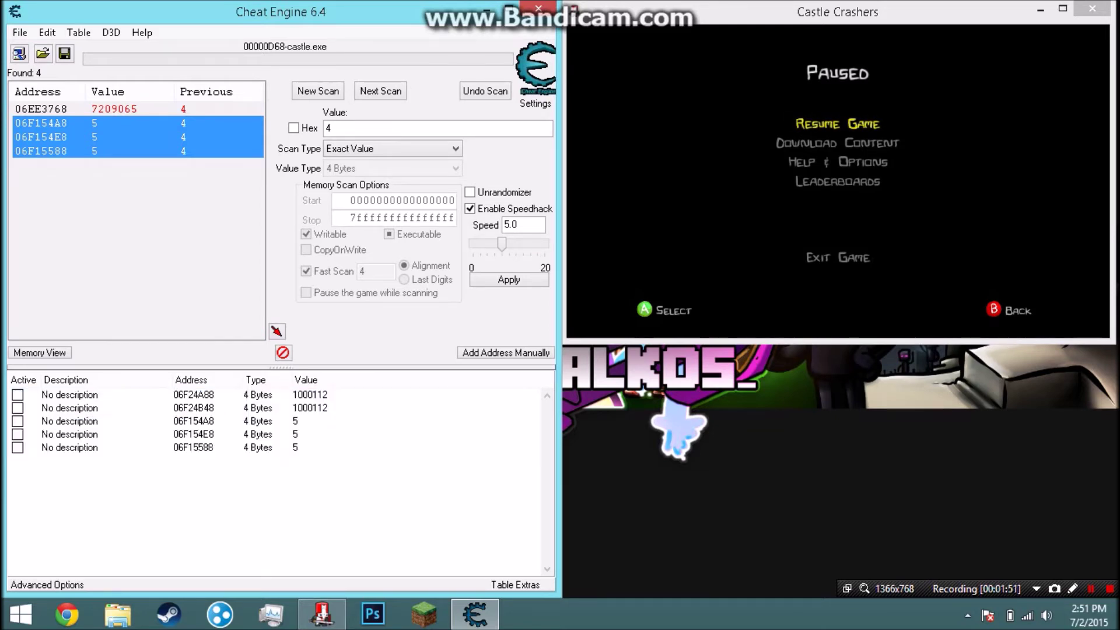
click(257, 448)
ctrl+click(258, 434)
ctrl+click(257, 421)
double_click(258, 421)
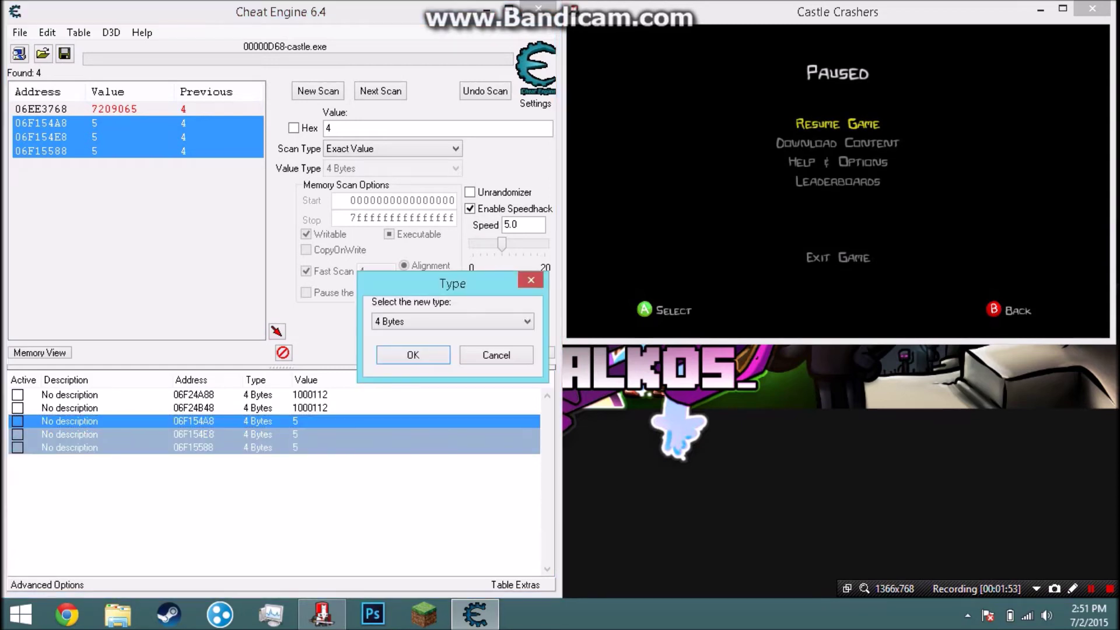
key(Return)
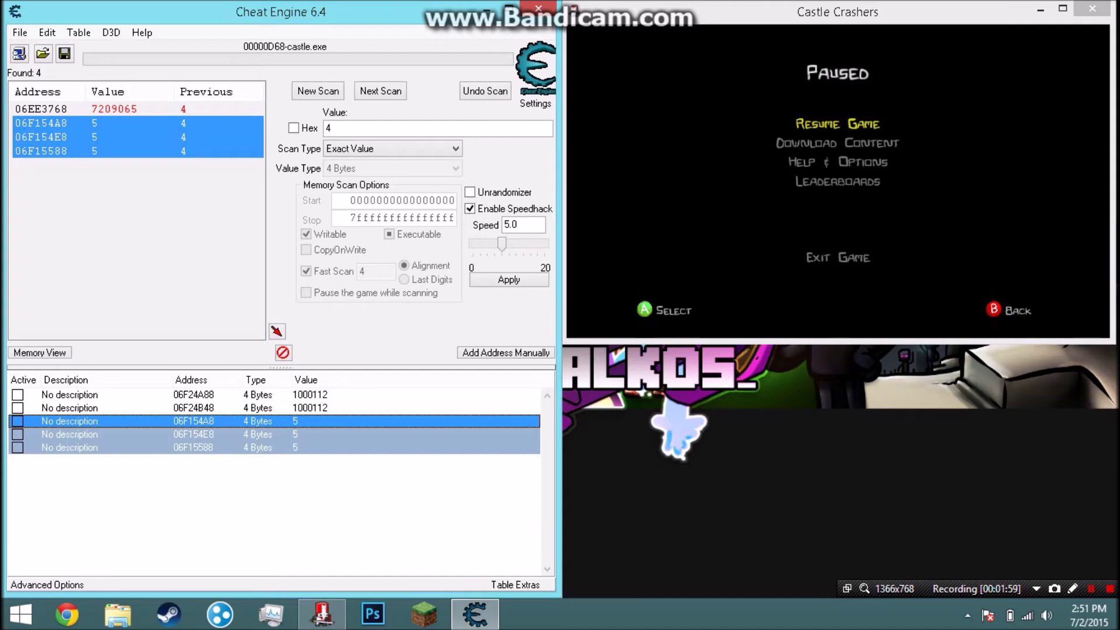
key(Return)
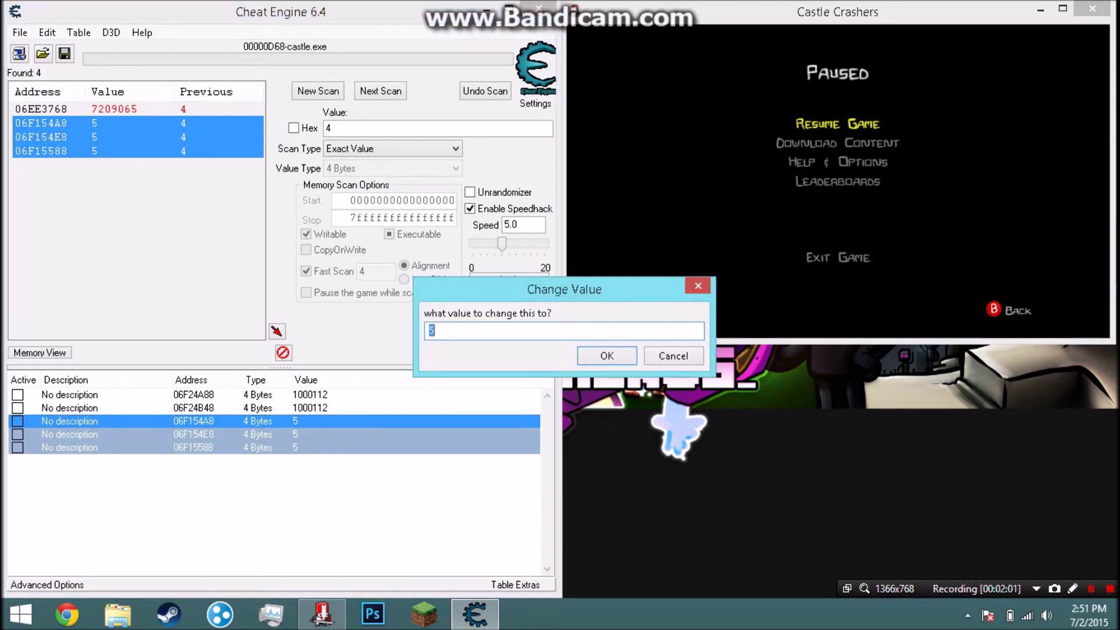
text(1000)
key(Return)
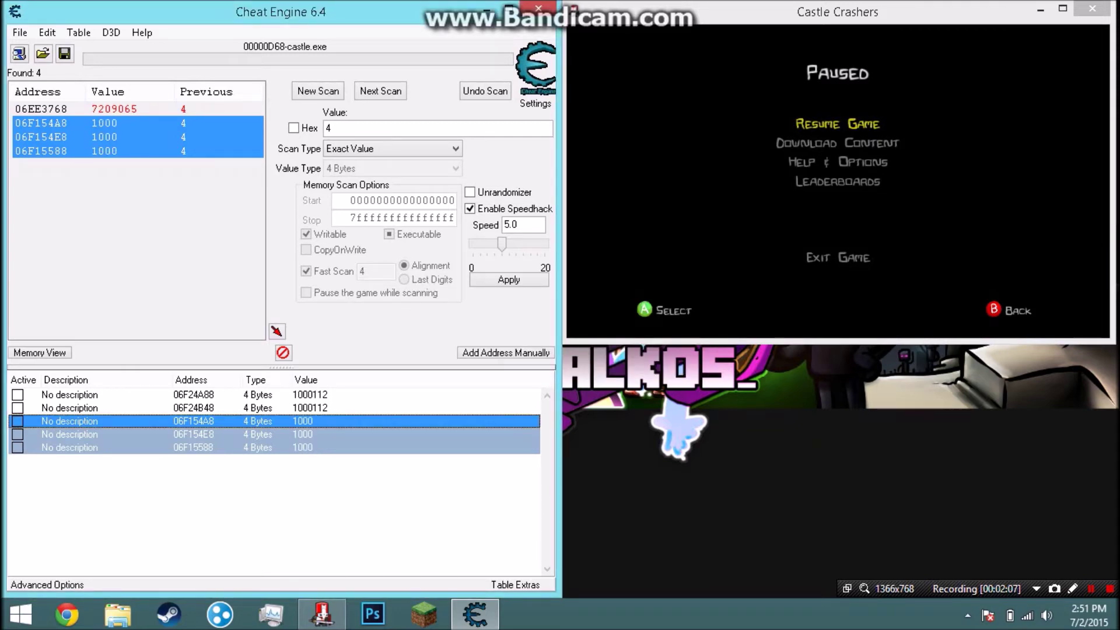
Switch to Castle Crashers, enter the arena level, exit it, and open the stats screen to check the skills
key(alt+Tab)
key(Return)
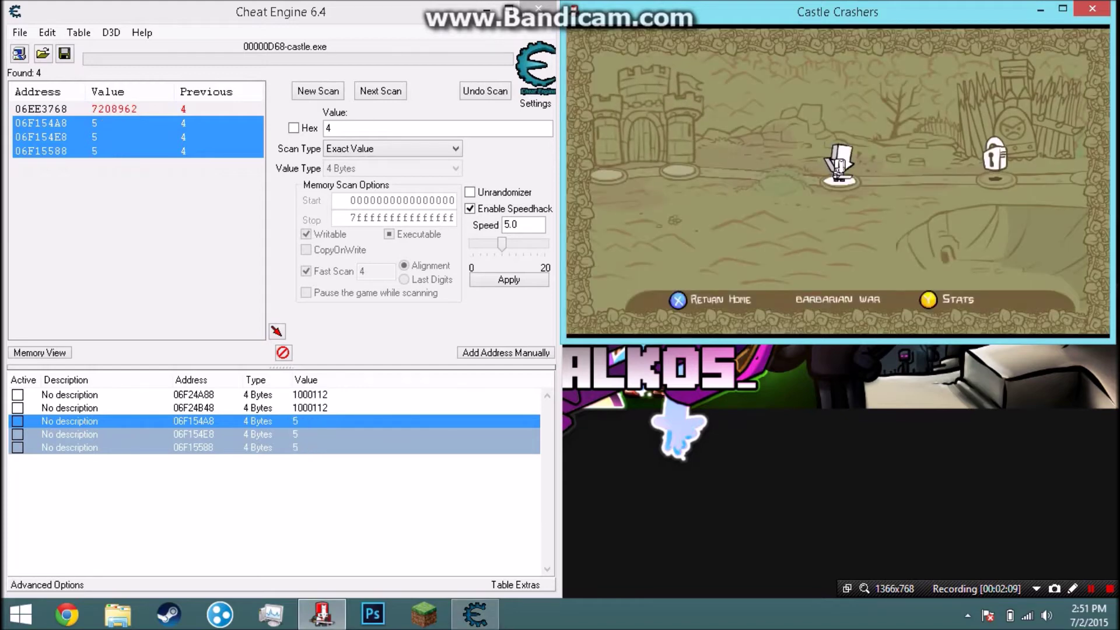
key(Left)
key(Return)
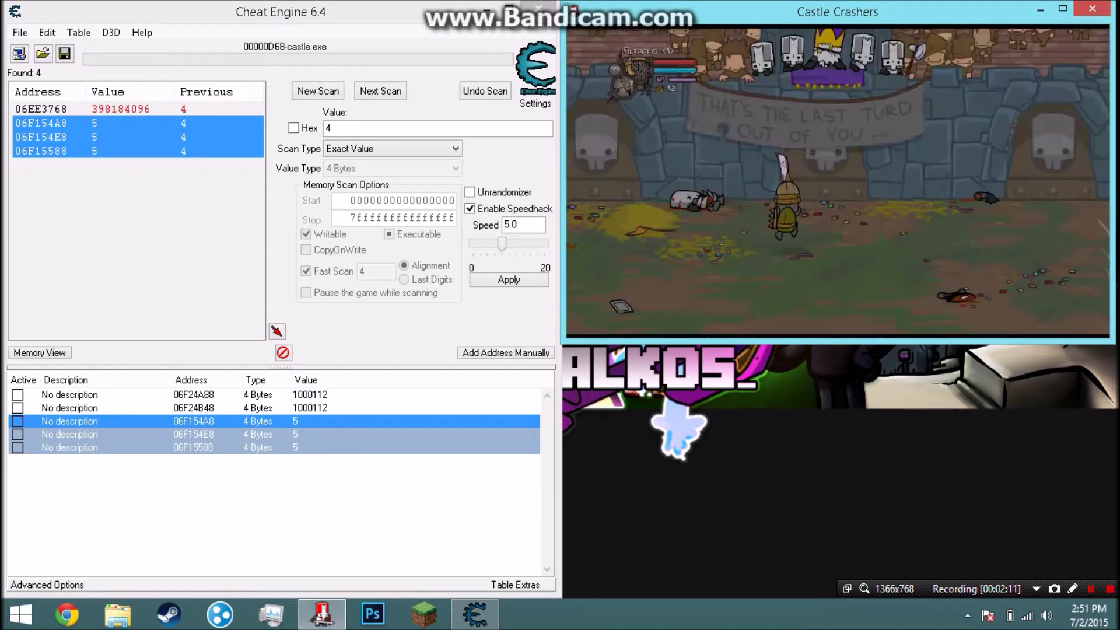
key(Escape)
key(Up)
key(Up)
key(Return)
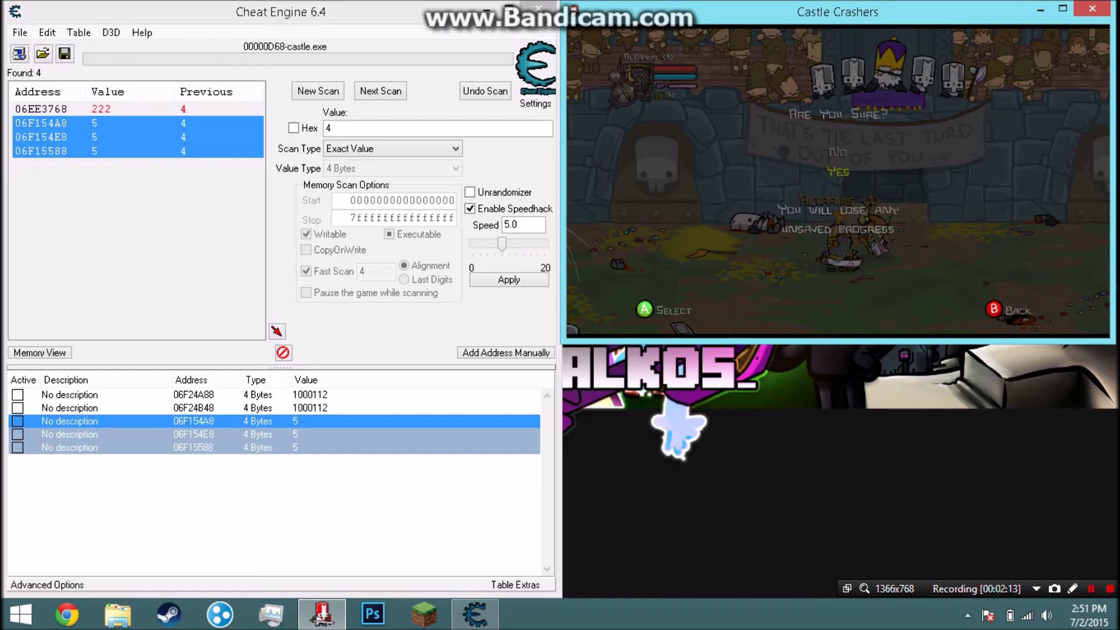
key(Return)
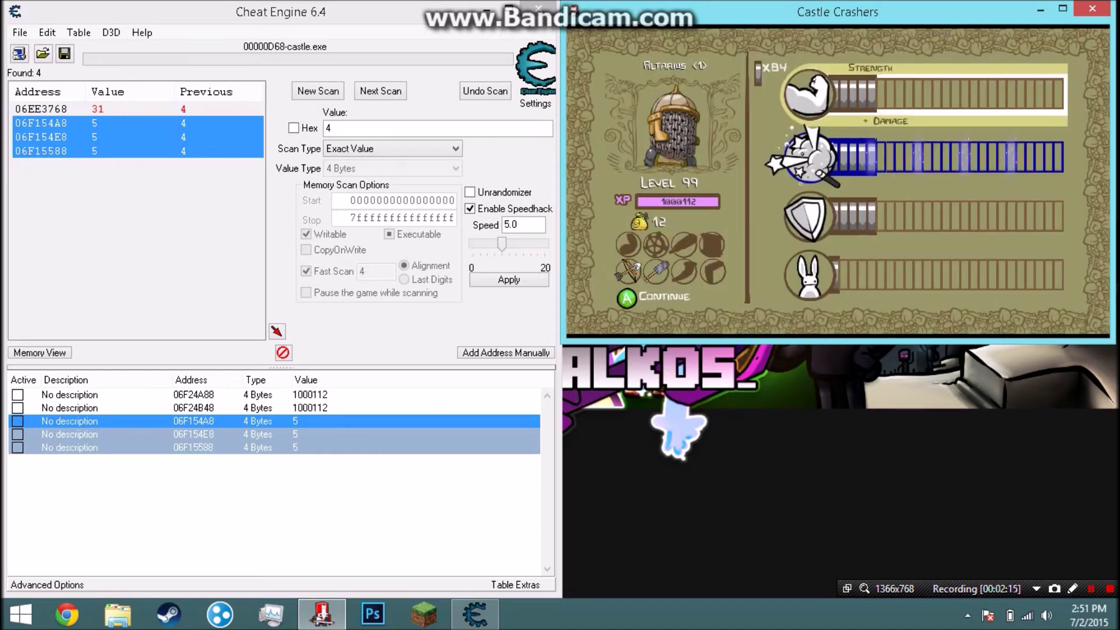
Switch to Cheat Engine and try again to change addresses 06F154A8, 06F154E8 and 06F15588 to 1000
click(295, 435)
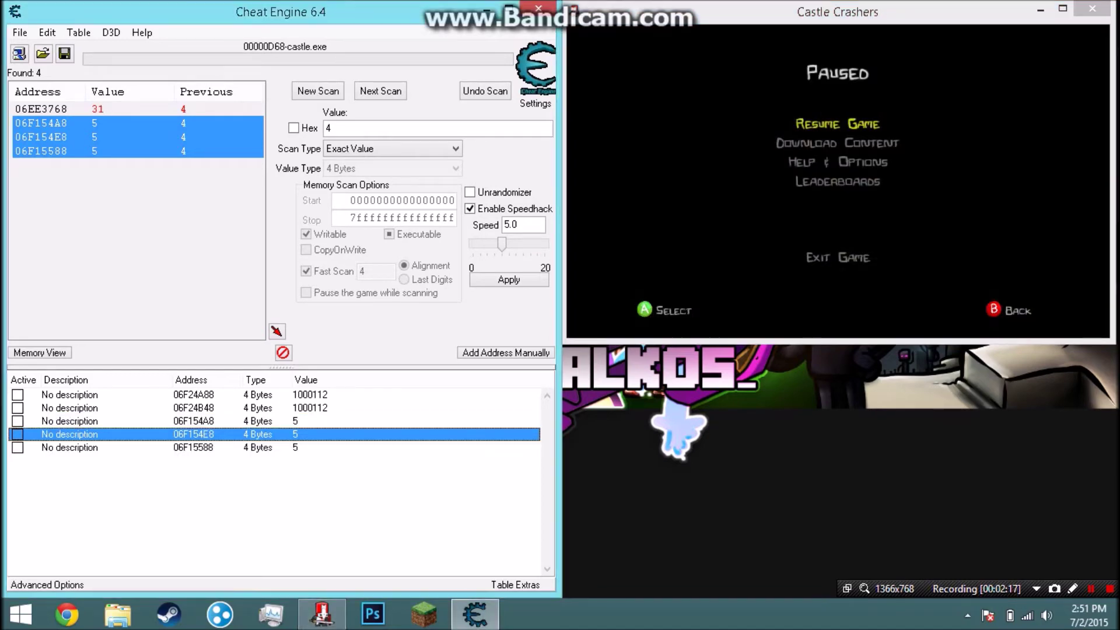
click(295, 421)
ctrl+click(295, 434)
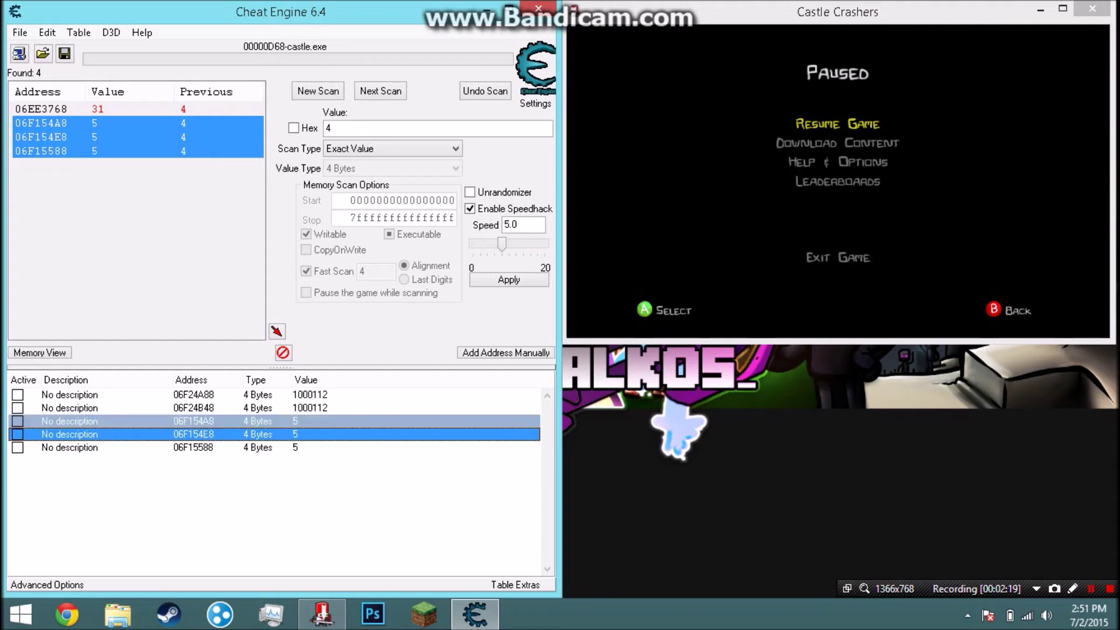
ctrl+click(295, 448)
key(Return)
text(1000)
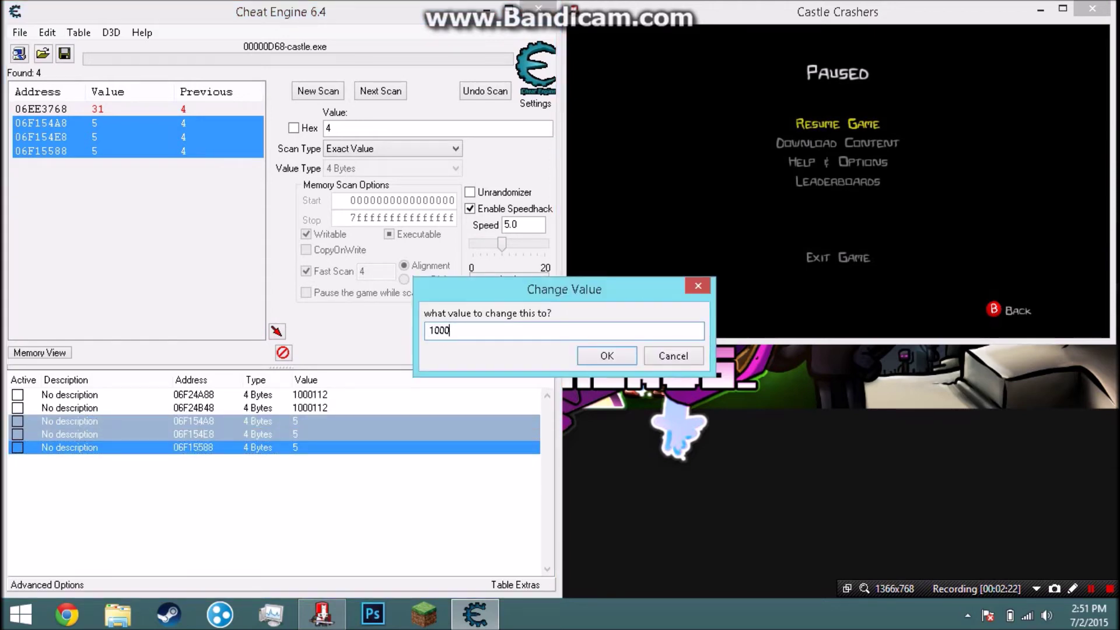
key(Return)
Switch to Castle Crashers, resume the game, and move the character to the Blacksmith on the map
key(alt+Tab)
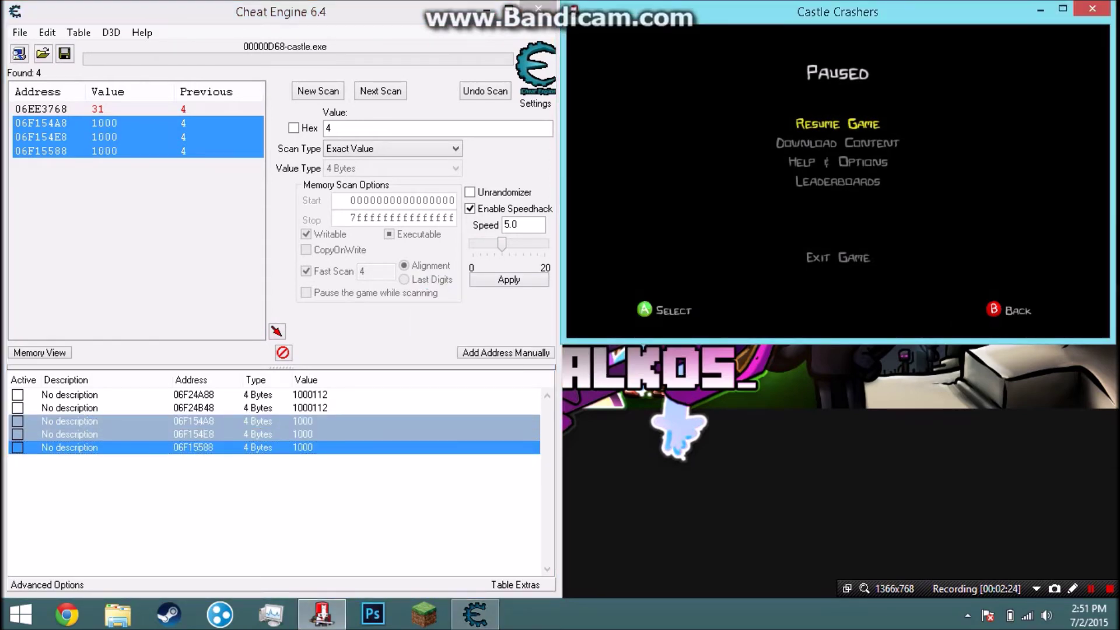
key(Return)
key(Right)
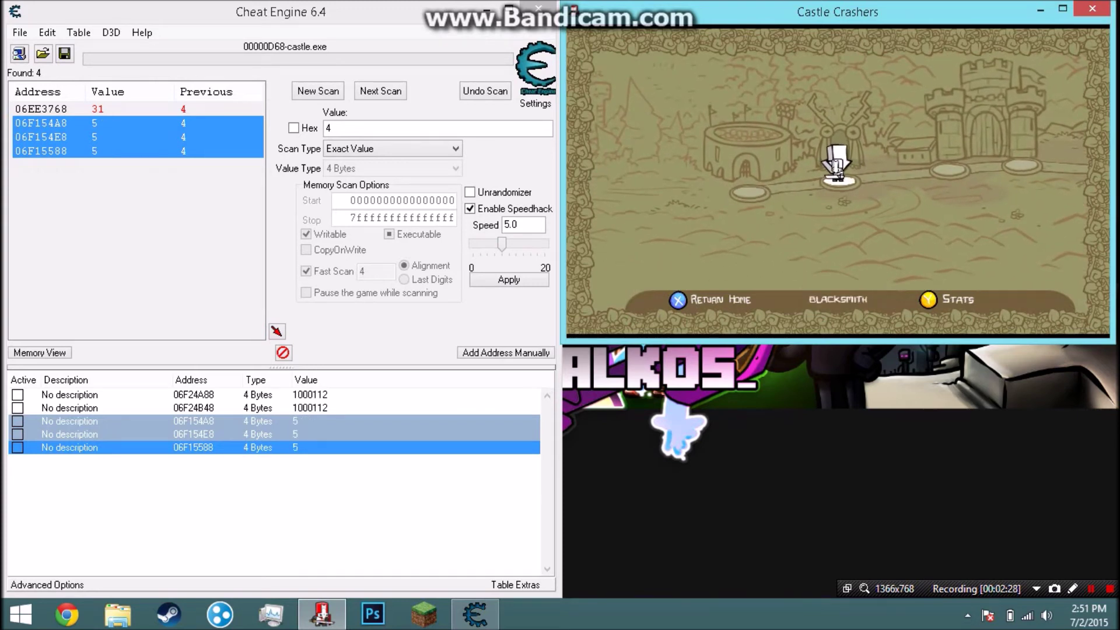
Back in Cheat Engine, set all three skill addresses to 1000 with the character standing at the Blacksmith
key(alt+Tab)
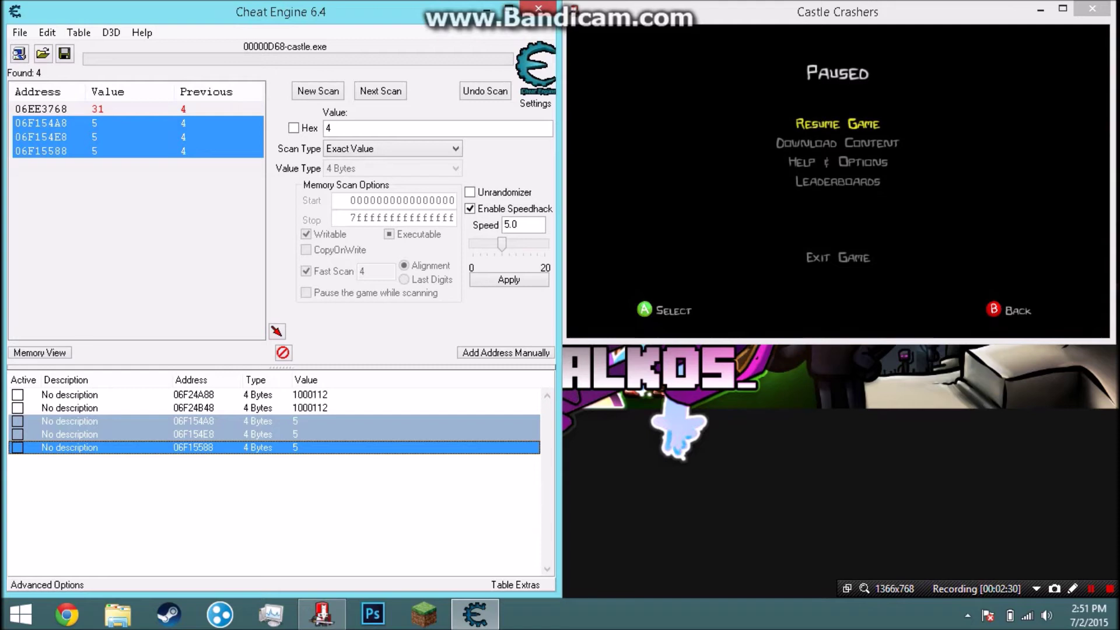
click(274, 496)
click(274, 448)
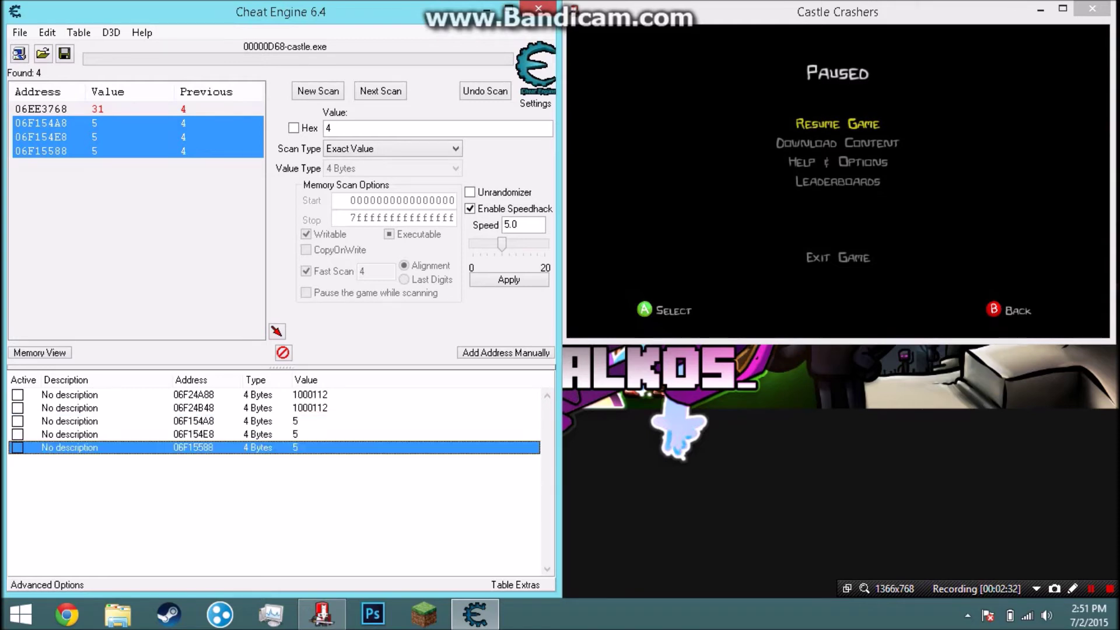
key(shift+Up)
key(shift+Up)
key(Return)
text(1000)
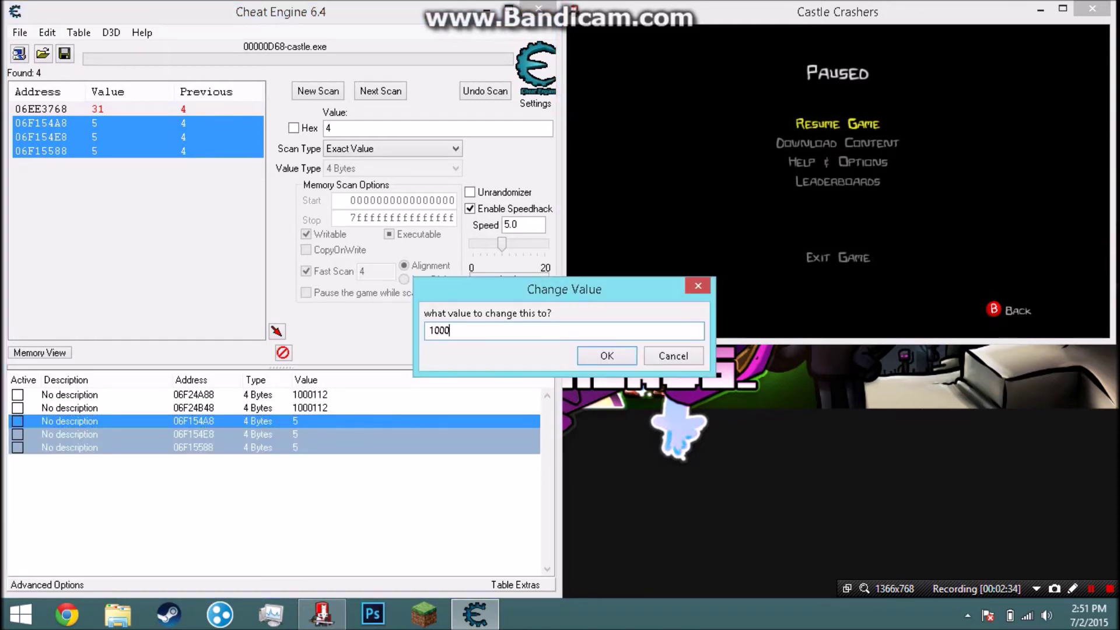
key(Return)
Switch to Castle Crashers, resume the game, and enter the Blacksmith
key(alt+Tab)
key(space)
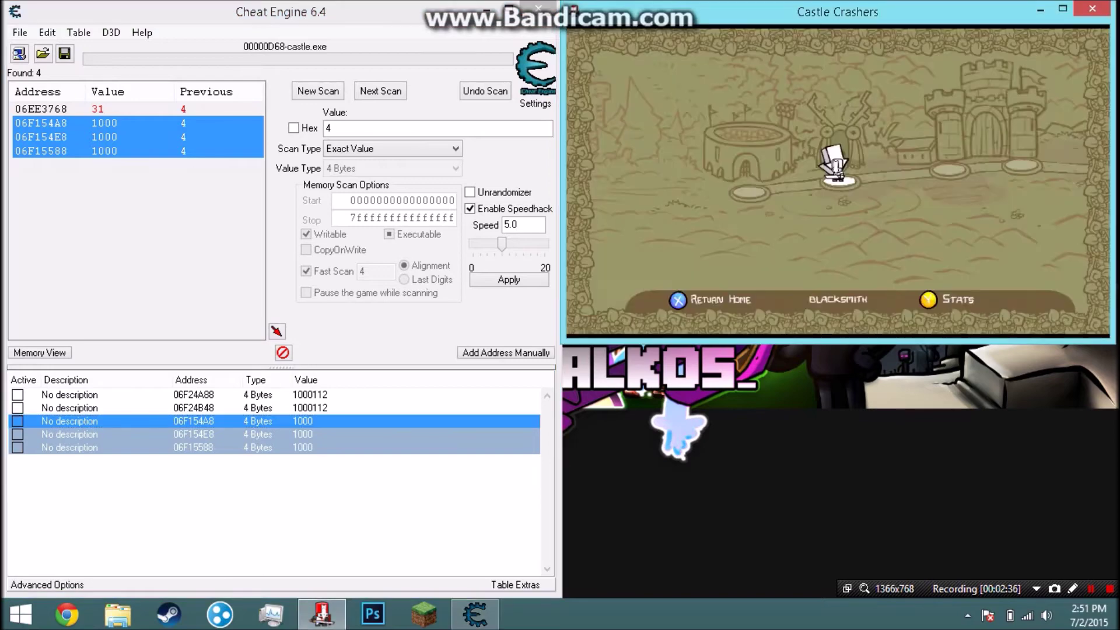
key(space)
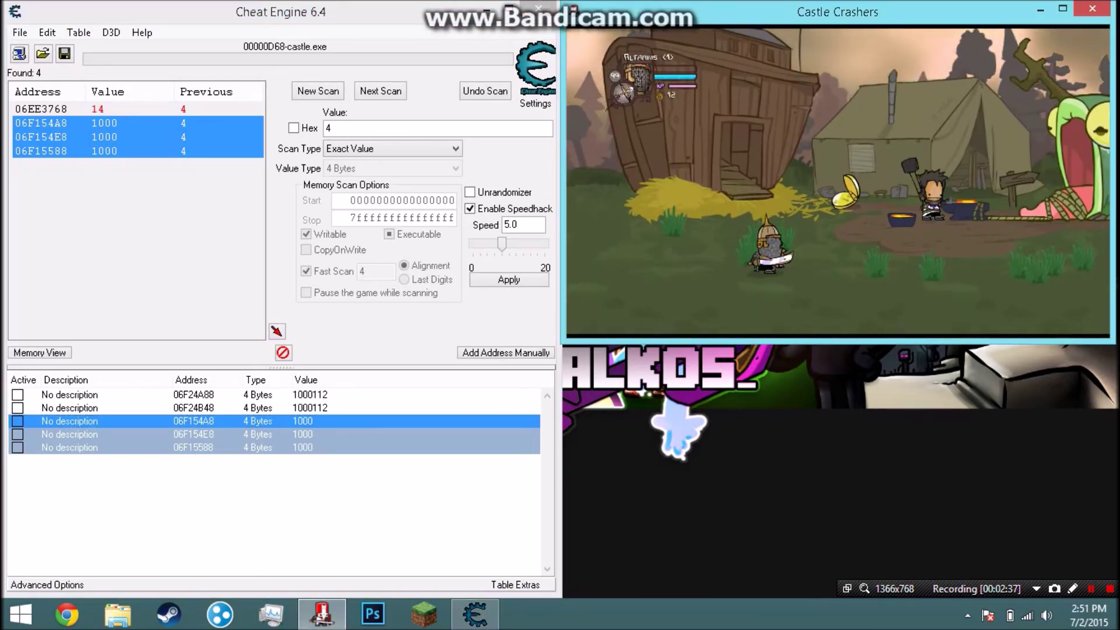
Move the character around the Blacksmith's camp, leave it, and open the stats screen to check the skills
key(Down)
key(shift+s)
key(Right)
key(Left)
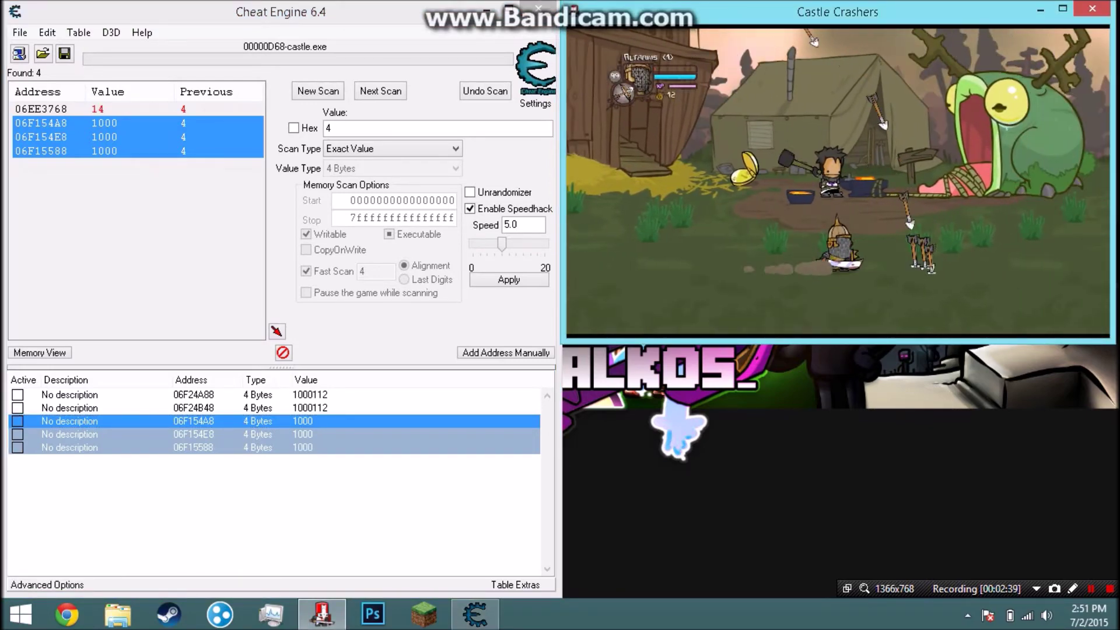
key(Right)
key(Left)
key(Left)
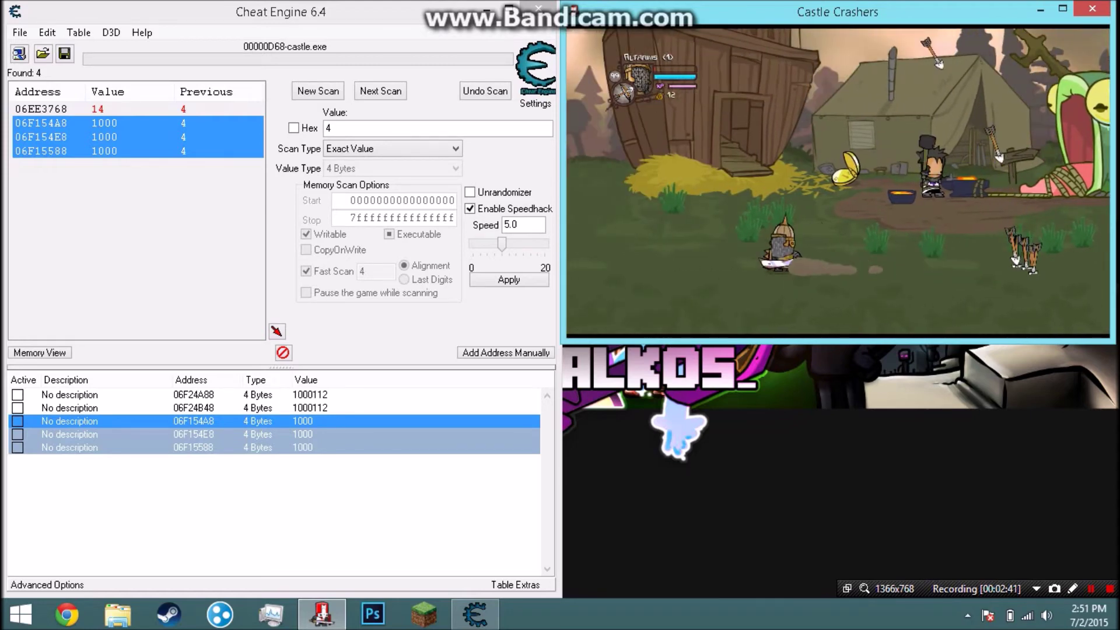
key(Right)
key(Up)
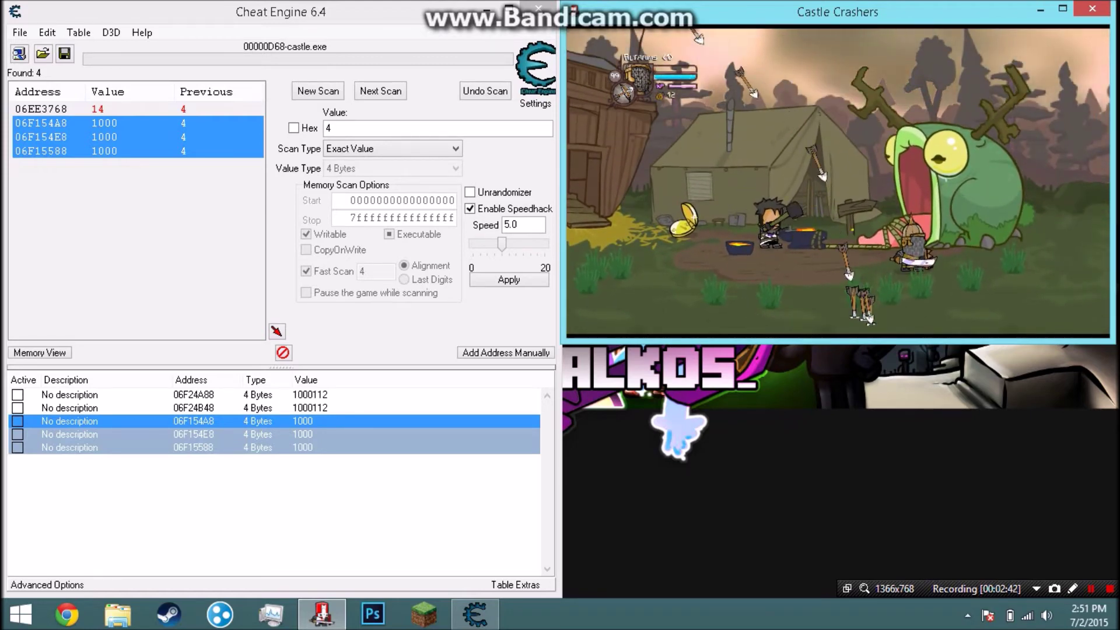
key(Down)
key(Left)
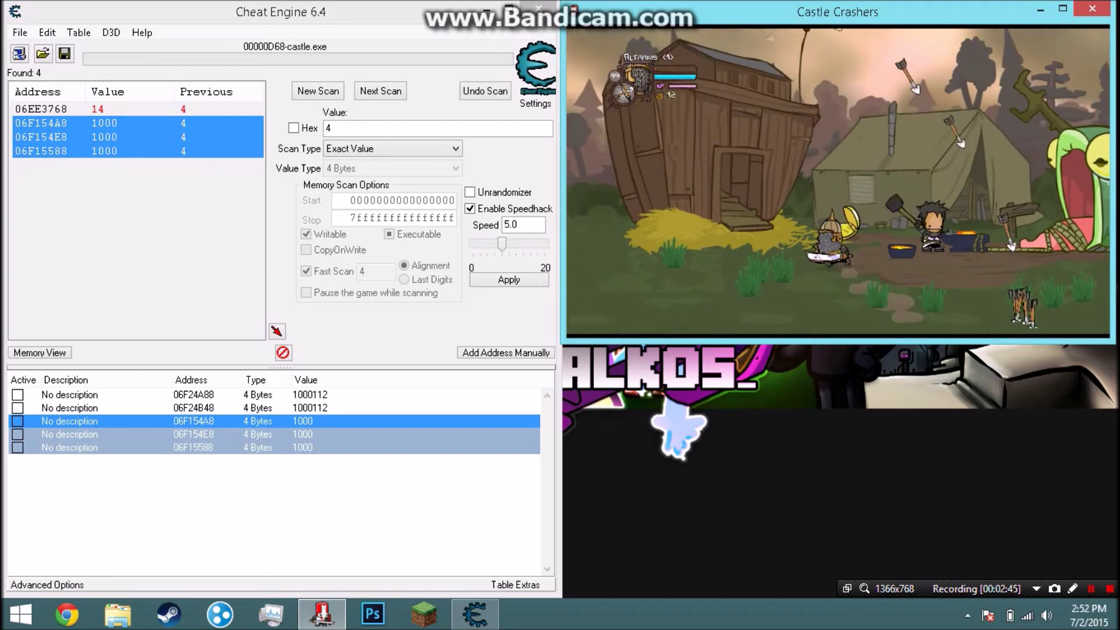
key(Right)
key(Left)
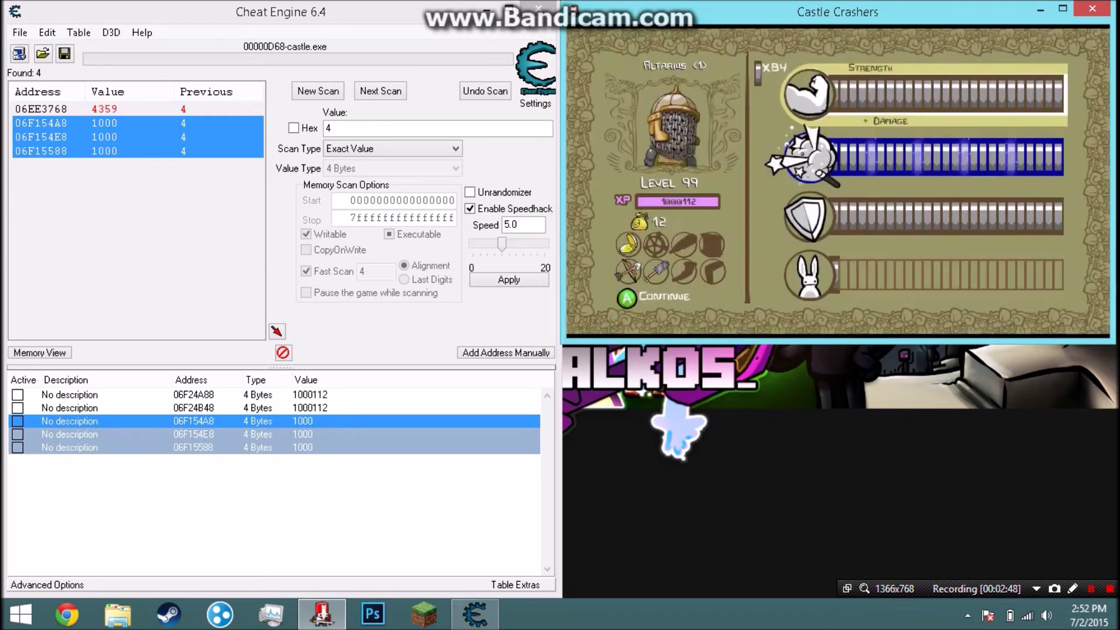
Leave the stats screen, re-enter the Blacksmith's camp, and move the character into the giant frog's mouth
key(space)
key(space)
key(Return)
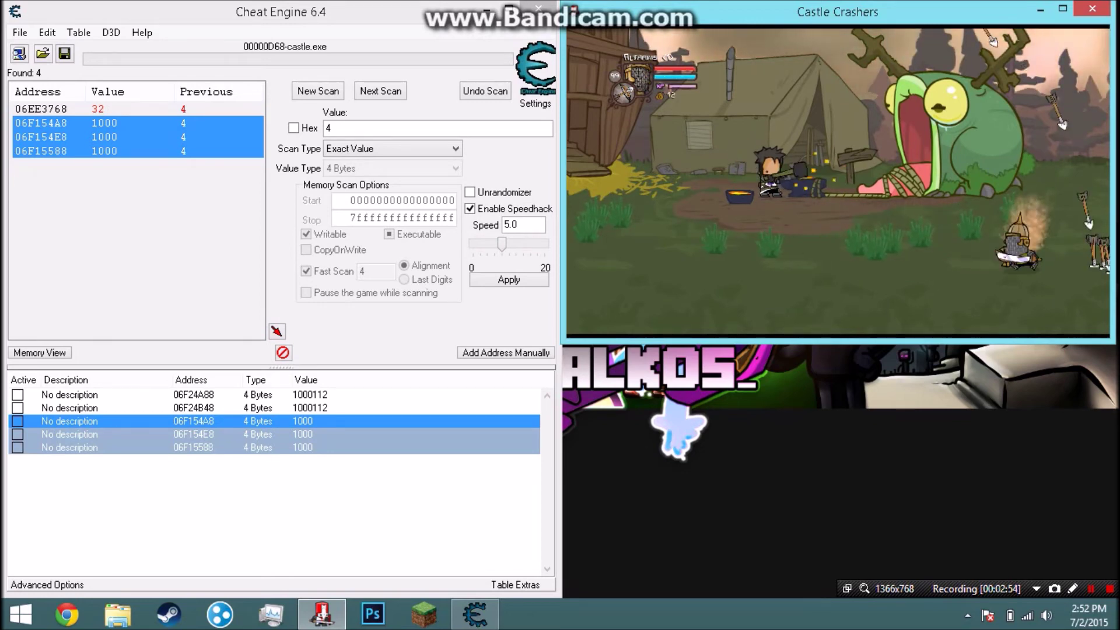
key(Left)
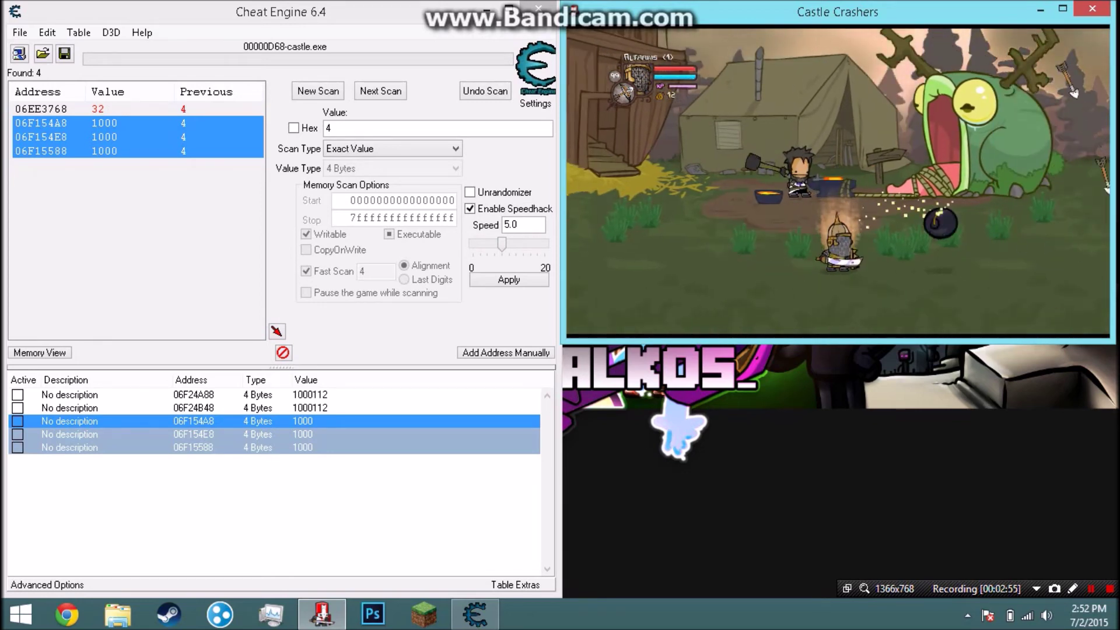
key(Right)
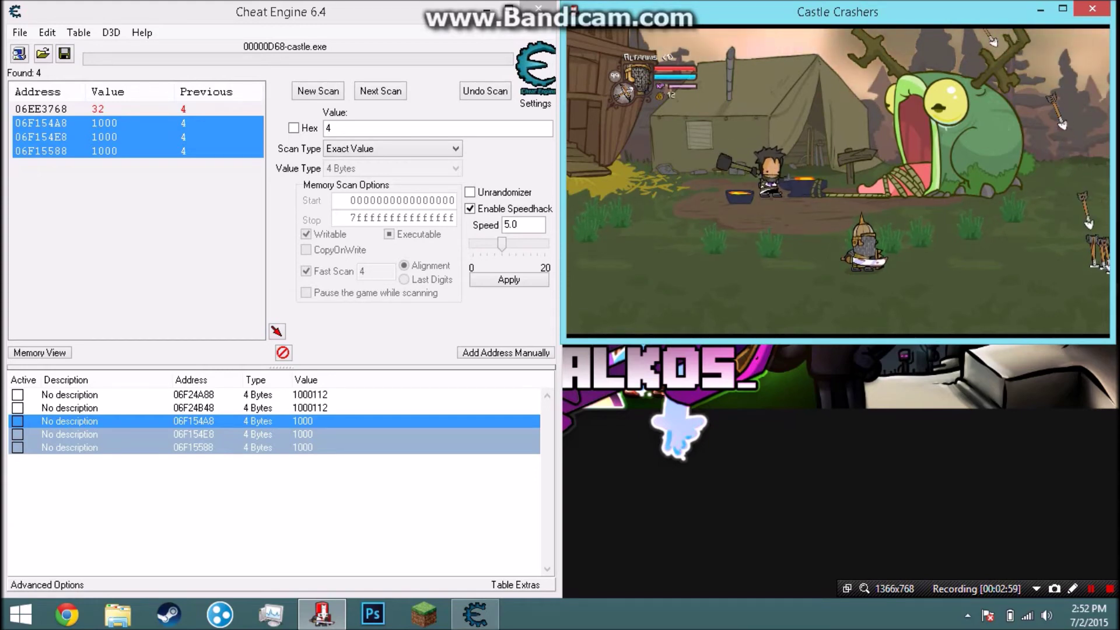
key(Up)
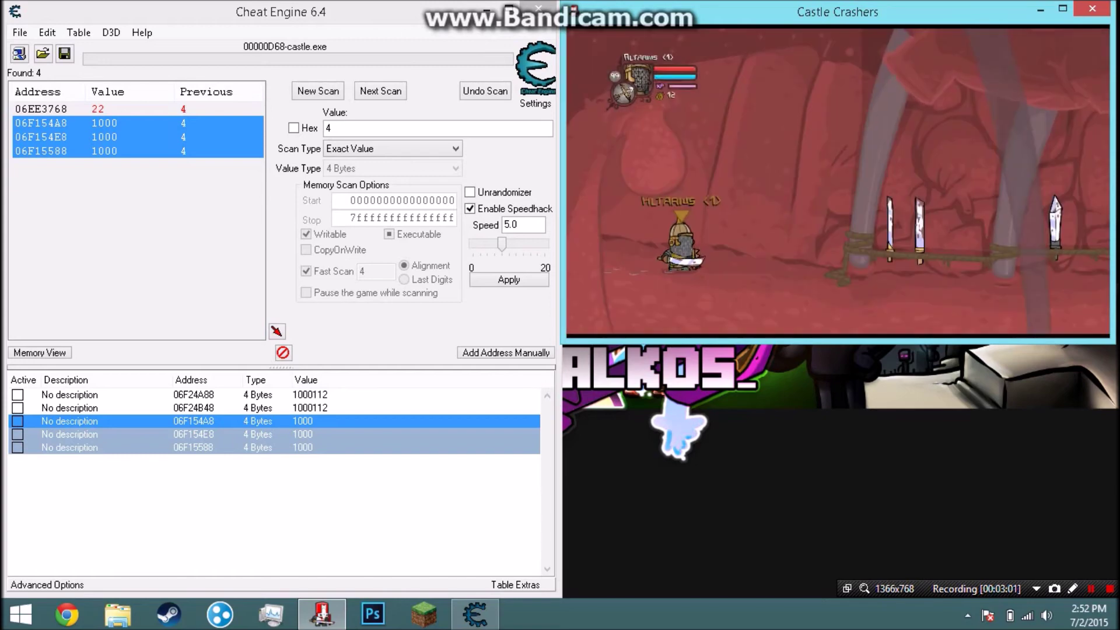
Walk the character along the weapons displayed inside the frog, firing arrows on the way, and go back out
key(Right)
key(Down)
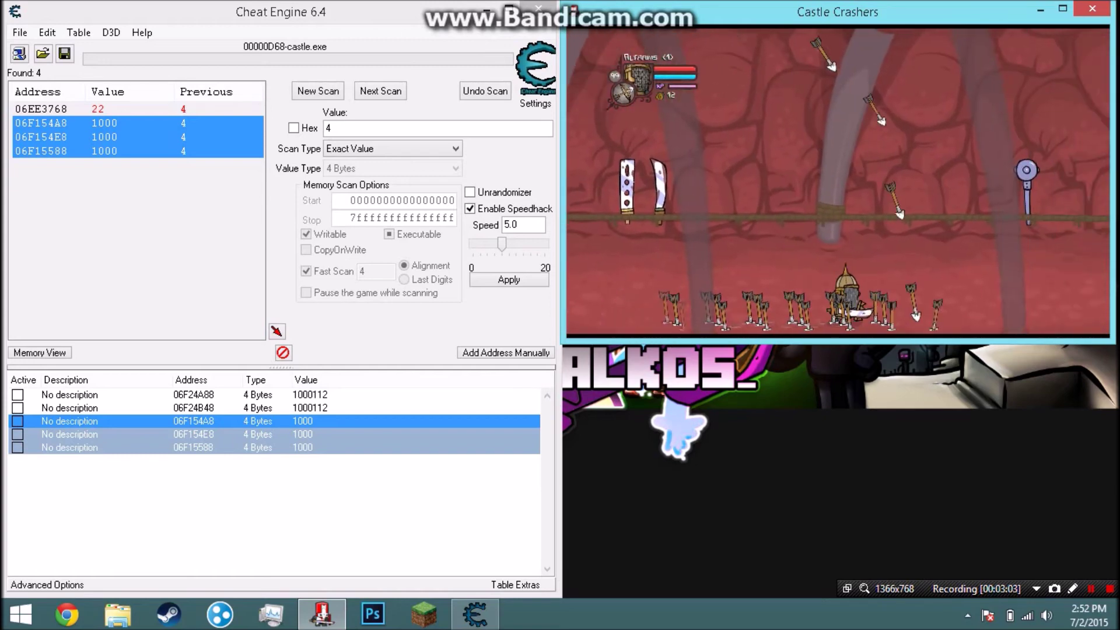
key(Right)
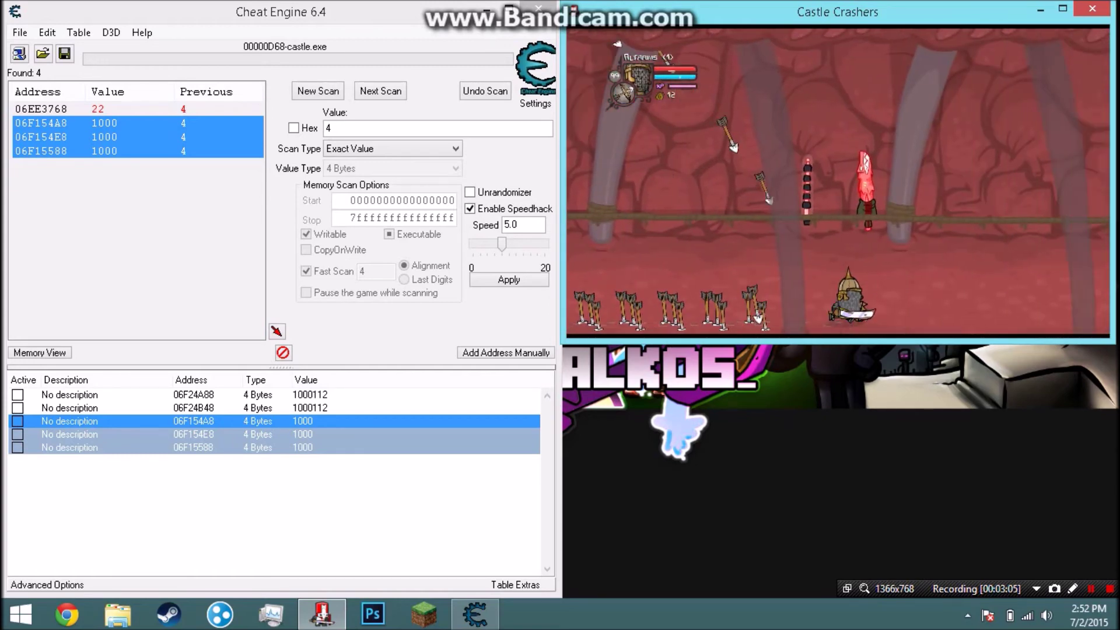
key(Right)
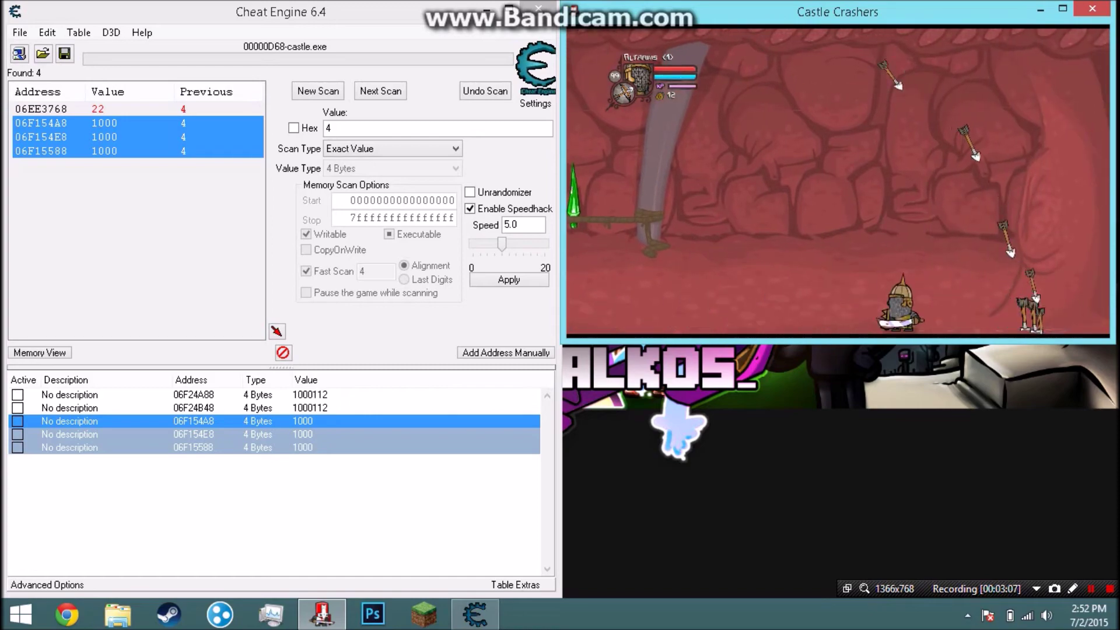
key(Left)
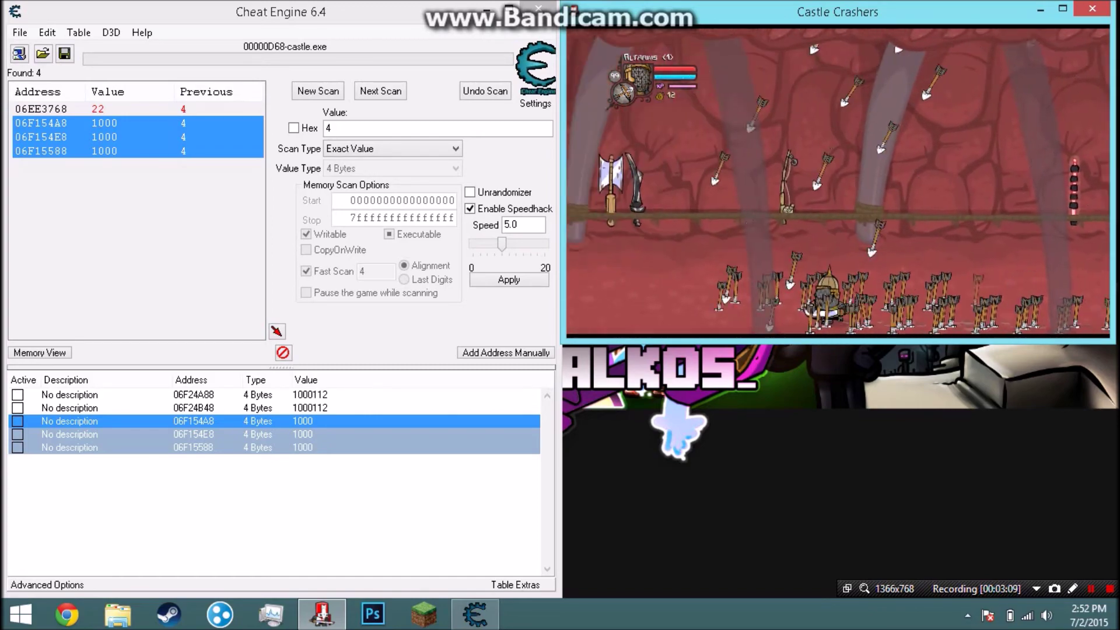
key(Left)
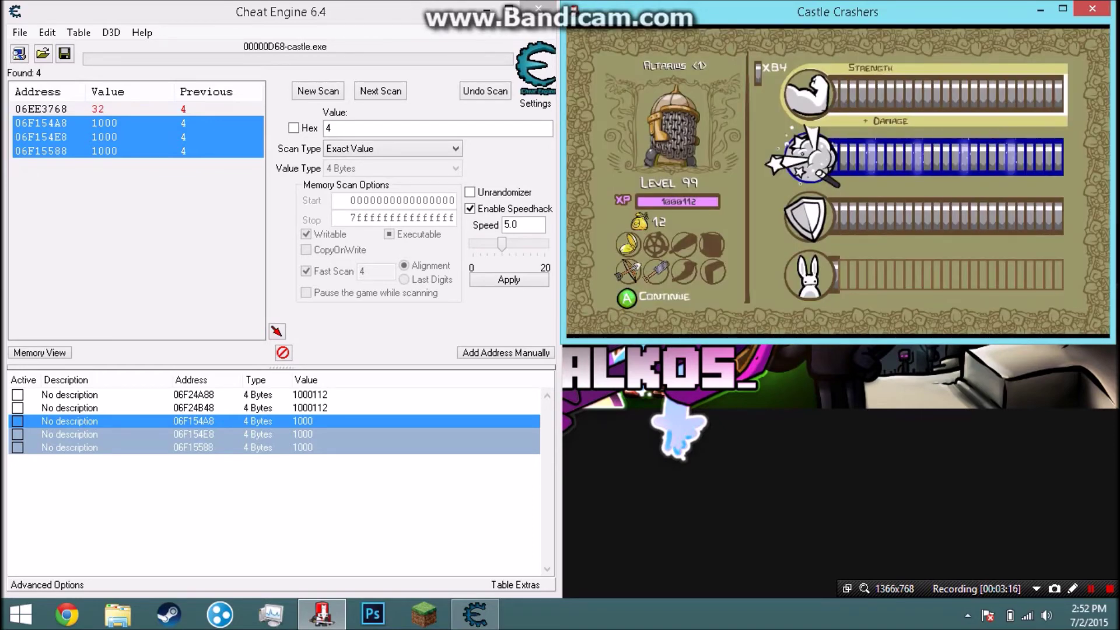
Examine the Strength and Magic skill bars on the character's stats screen
key(Down)
key(Up)
key(Down)
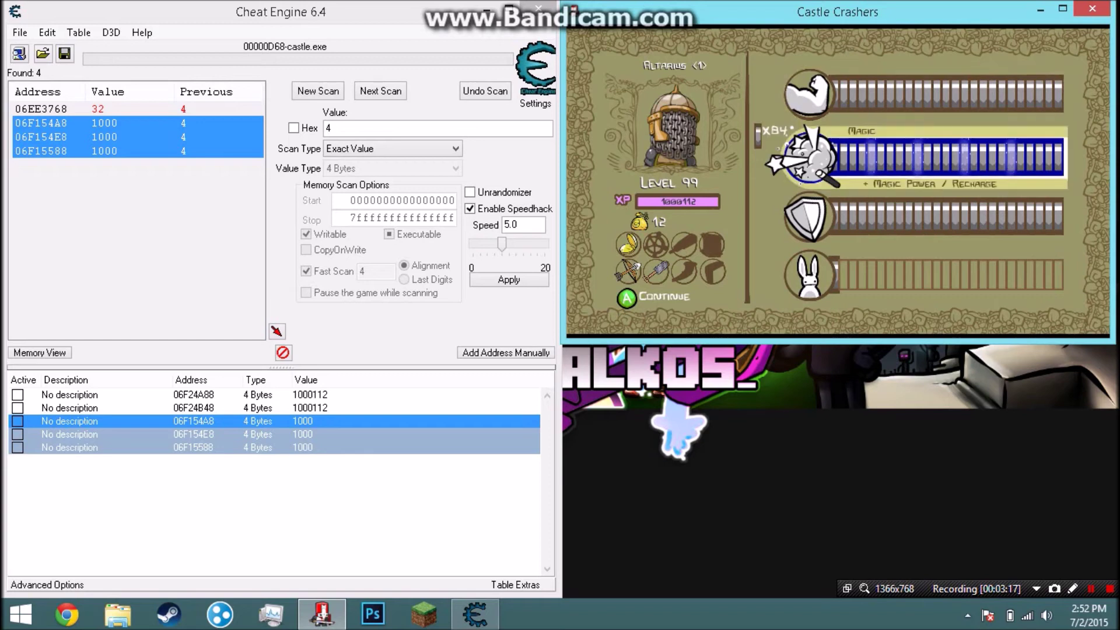
key(Down)
key(Up)
Minimize Cheat Engine and enlarge the Castle Crashers window to fill most of the desktop
click(280, 507)
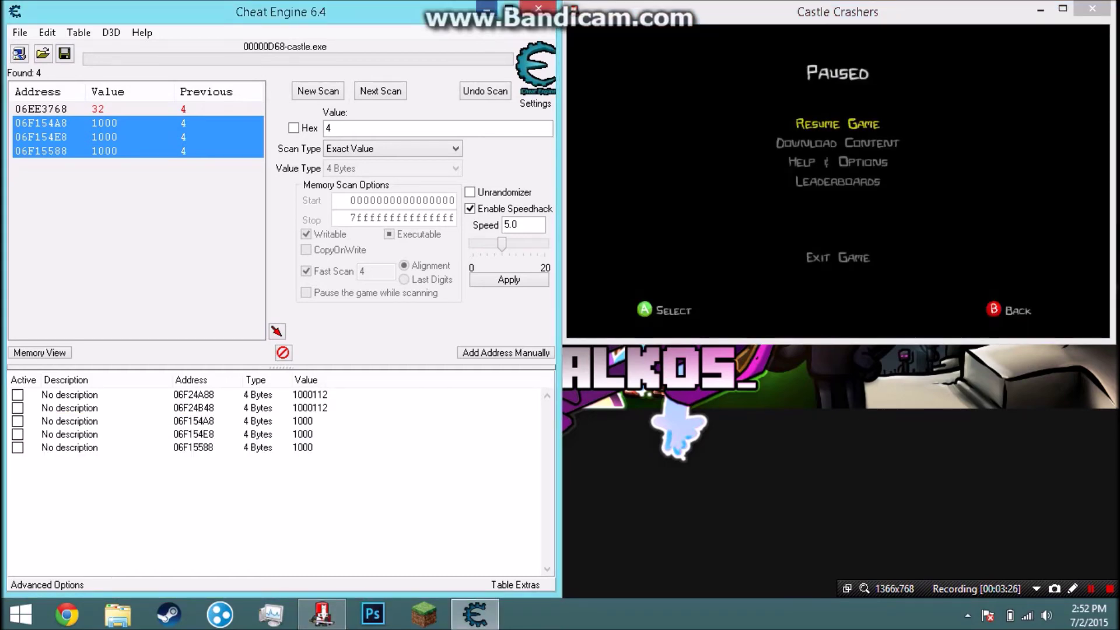
click(487, 8)
drag(562, 342, 100, 601)
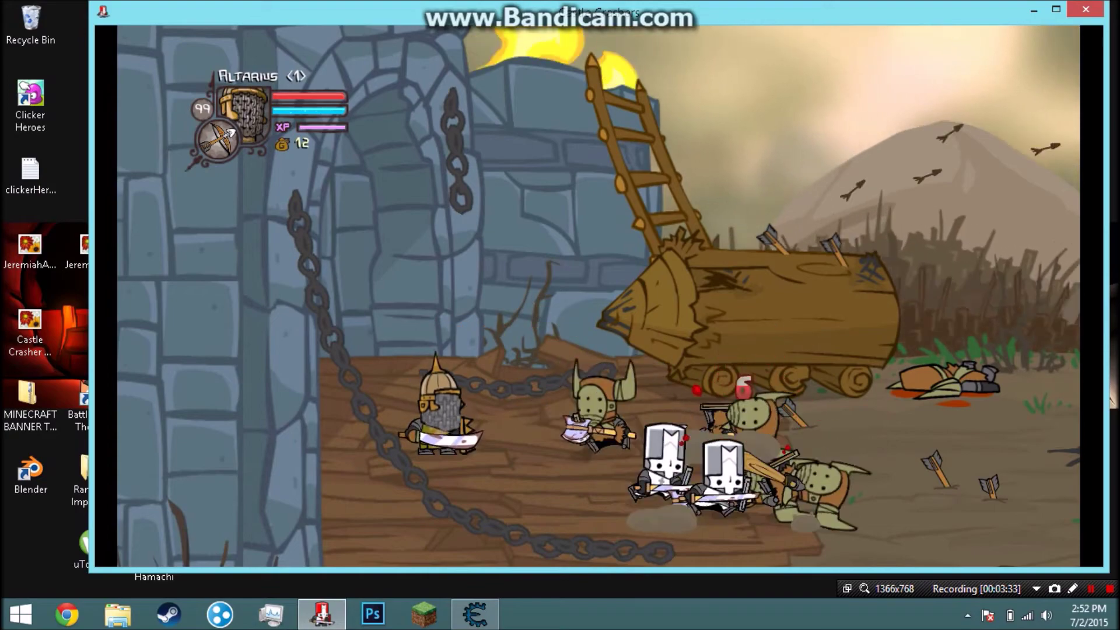
Test the boosted character in a level by fighting the horned enemies at the castle gate
key(Right)
key(Left)
key(a)
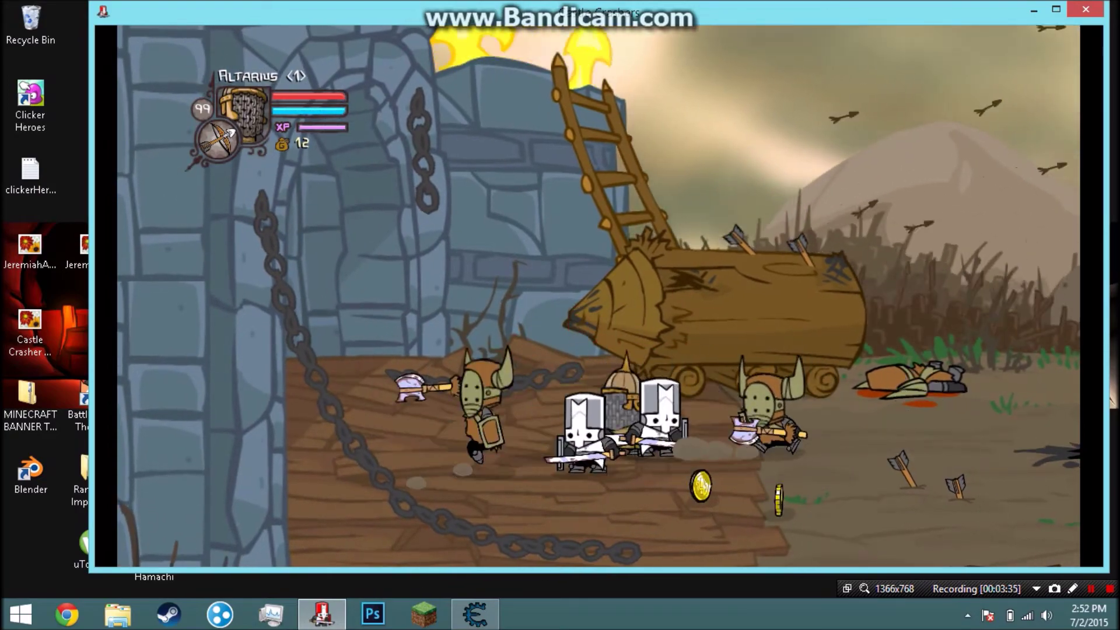
key(Right)
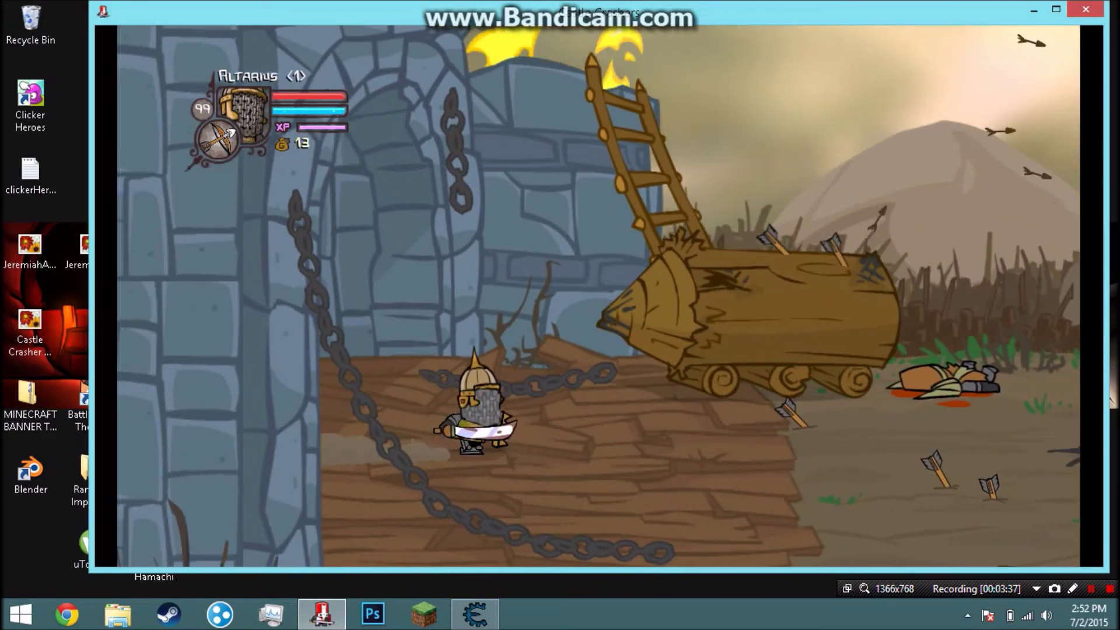
key(Left)
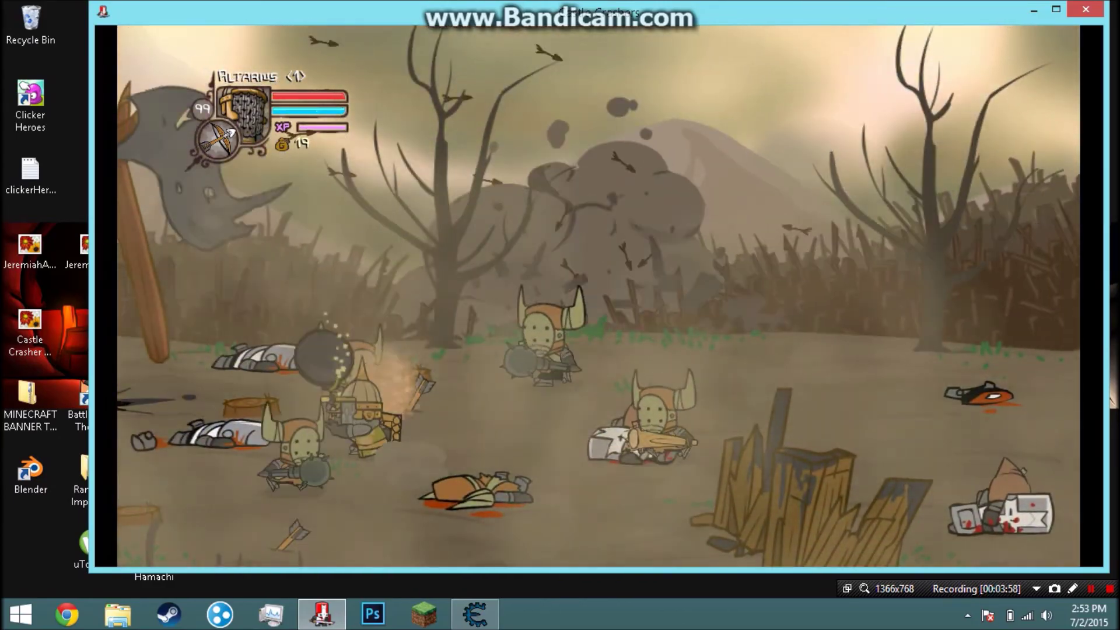
Fight the horned enemies on the smoky battlefield around the pond, using bombs
key(Right)
key(Down)
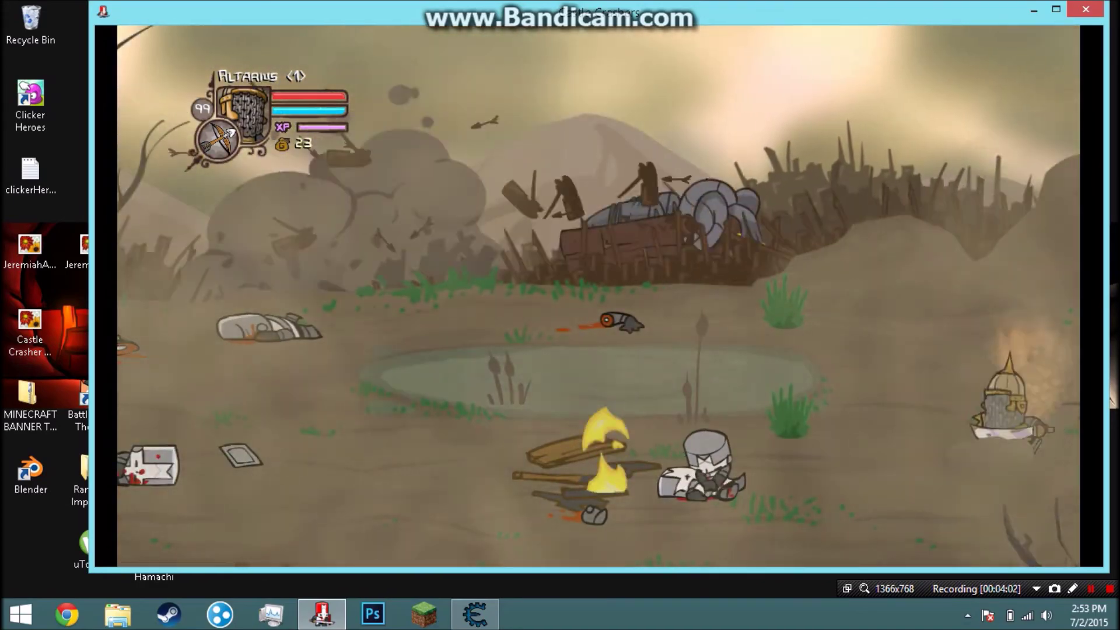
key(Left)
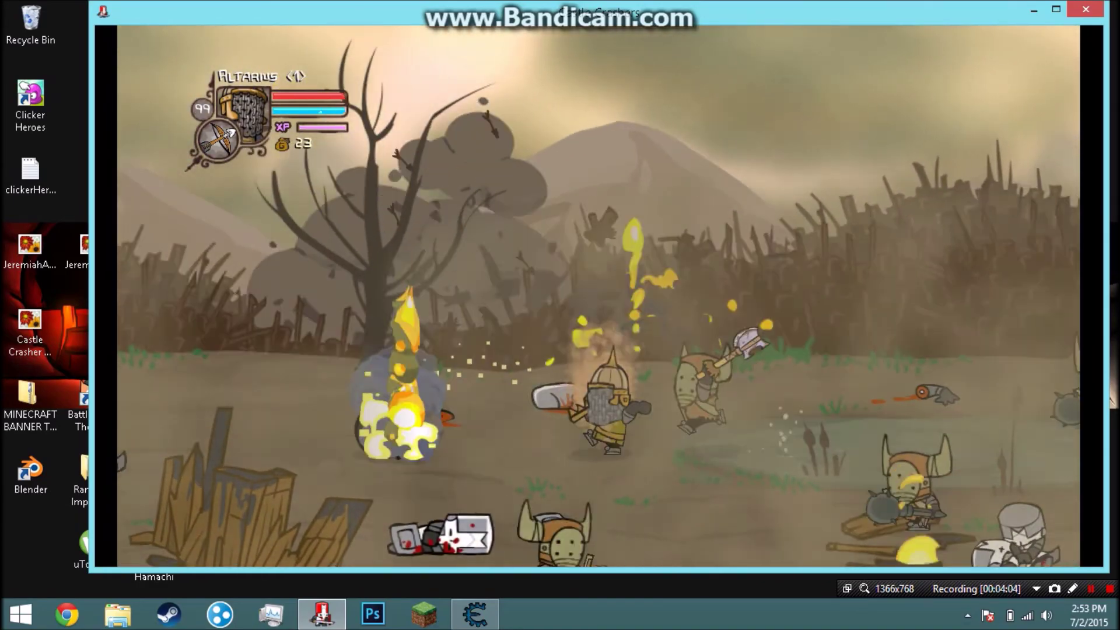
key(Right)
key(Left)
key(Right)
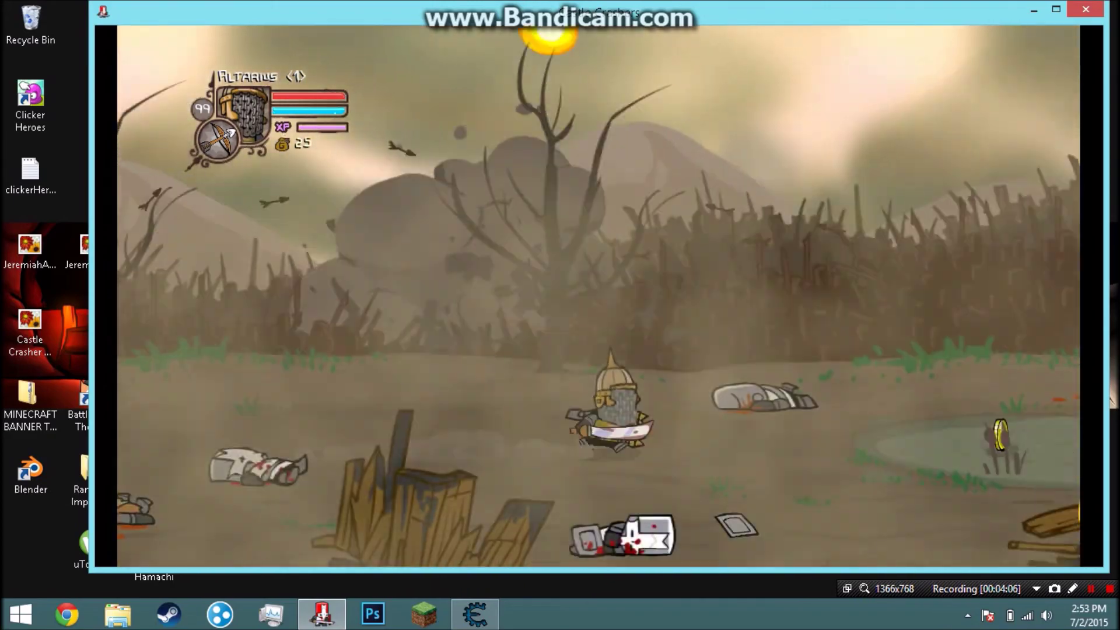
Advance past the pond and destroy the large armored siege beast with bombs
key(Right)
key(Right)
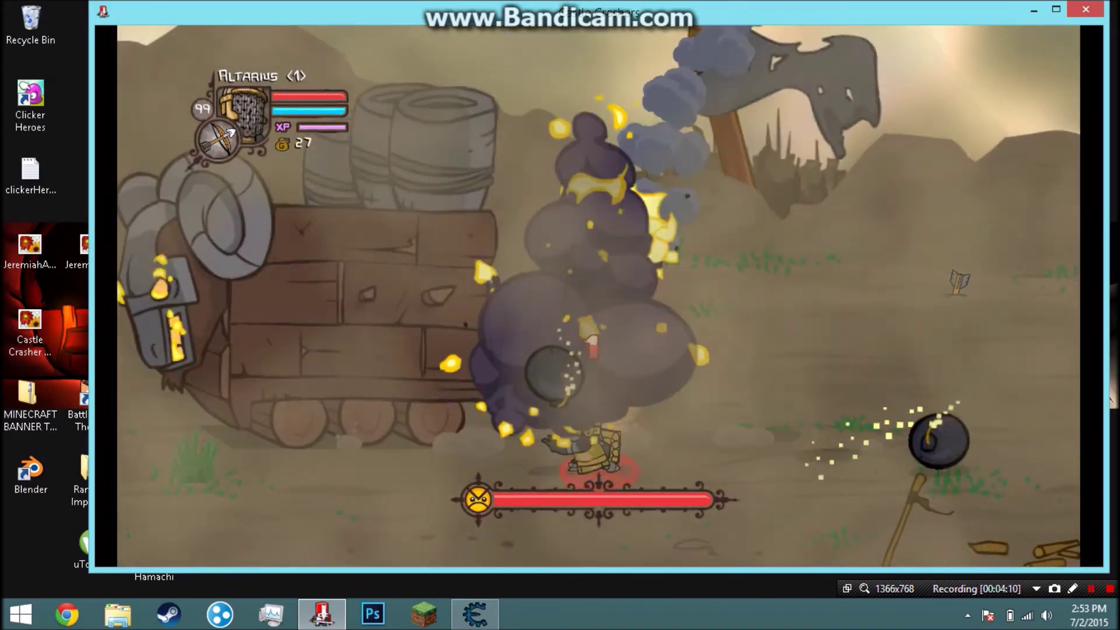
key(Left)
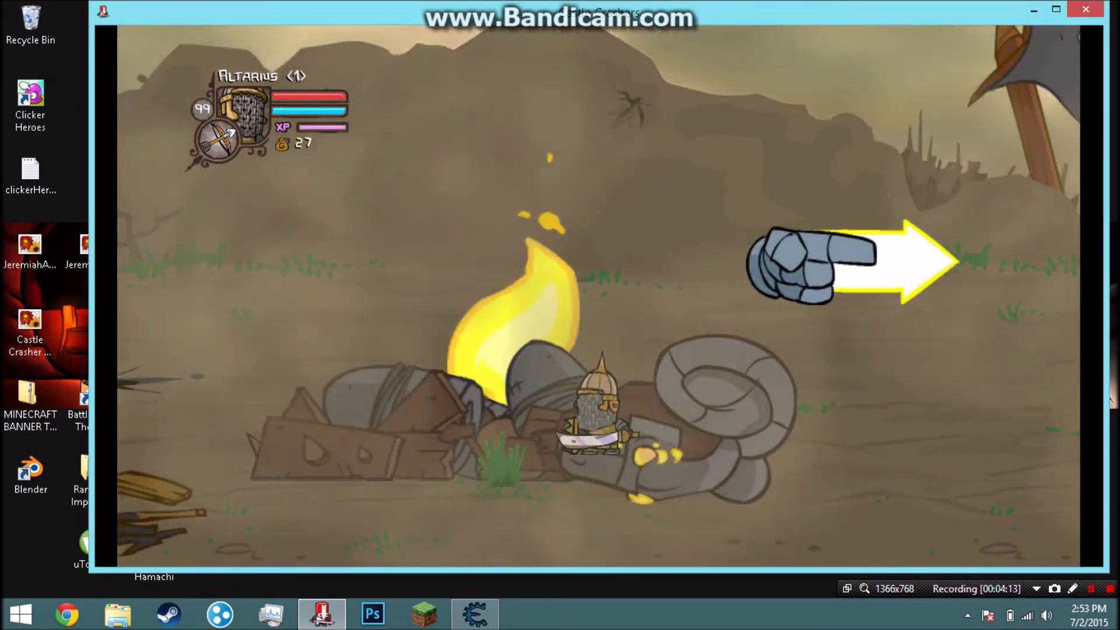
key(Right)
Advance to the wooden palisade and bomb the horned enemies guarding it
key(Left)
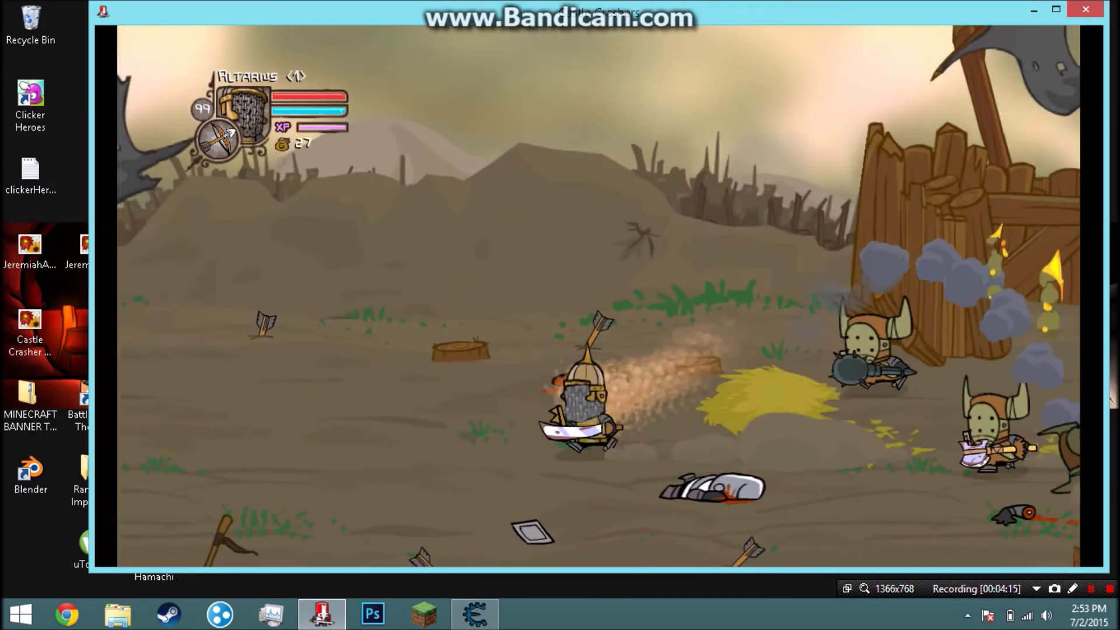
key(Right)
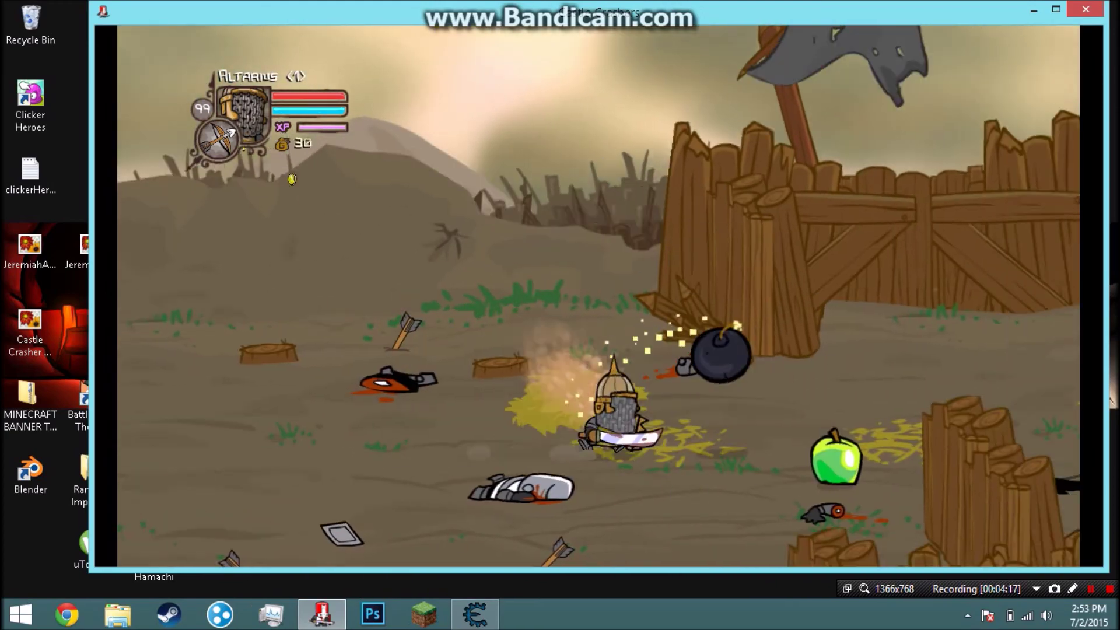
key(Left)
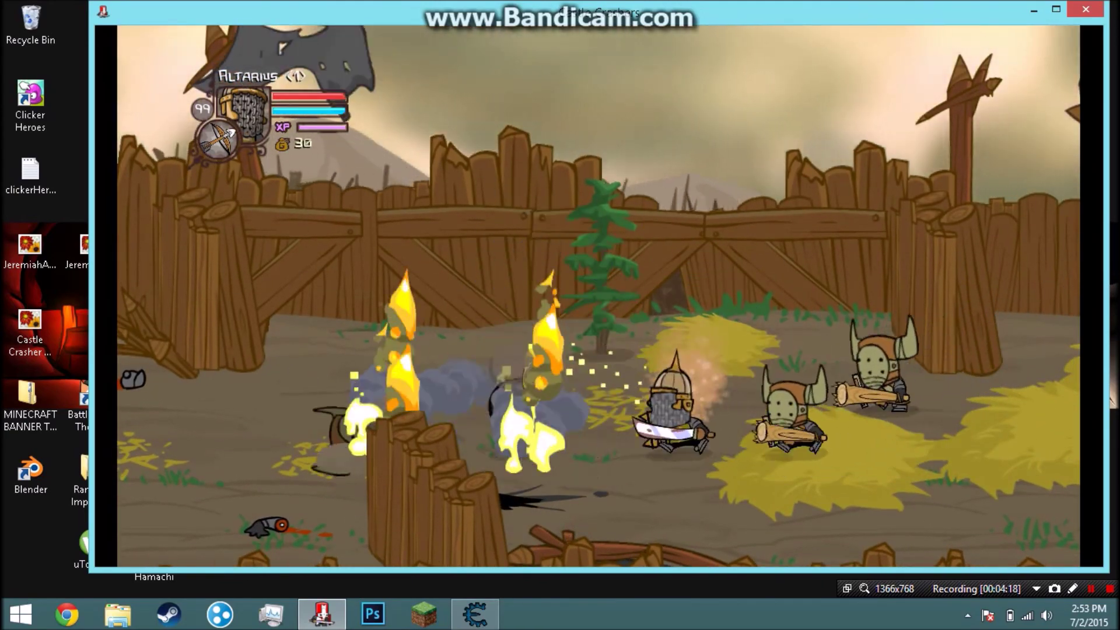
key(Left)
key(Right)
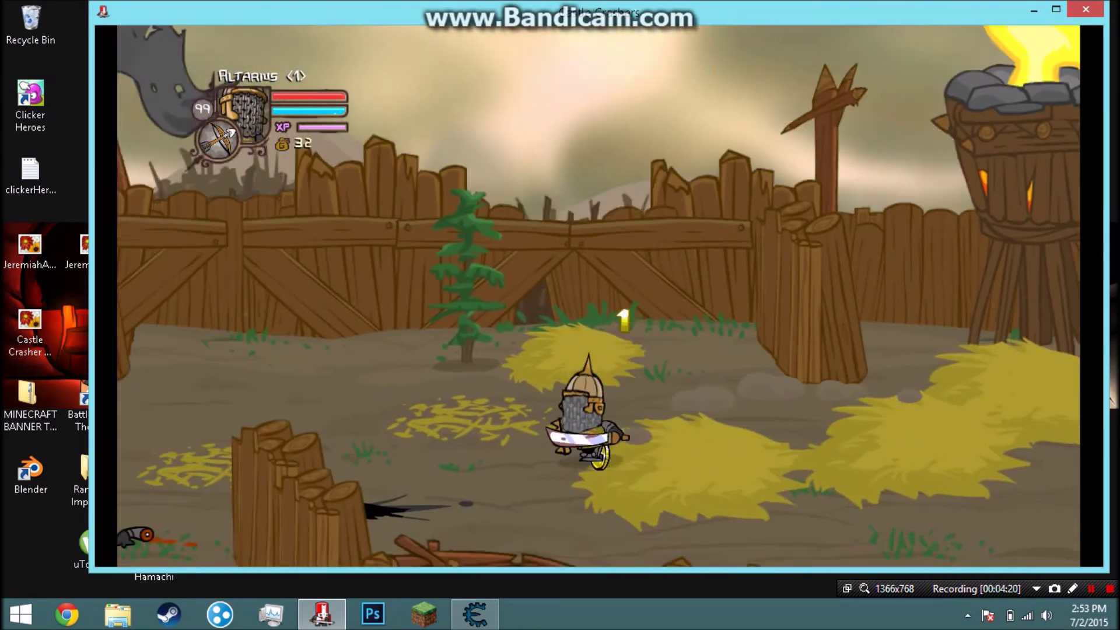
Move through the fenced camp, attack the sleeping horned enemies with bombs, and head for the dropped coin
key(Right)
key(Up)
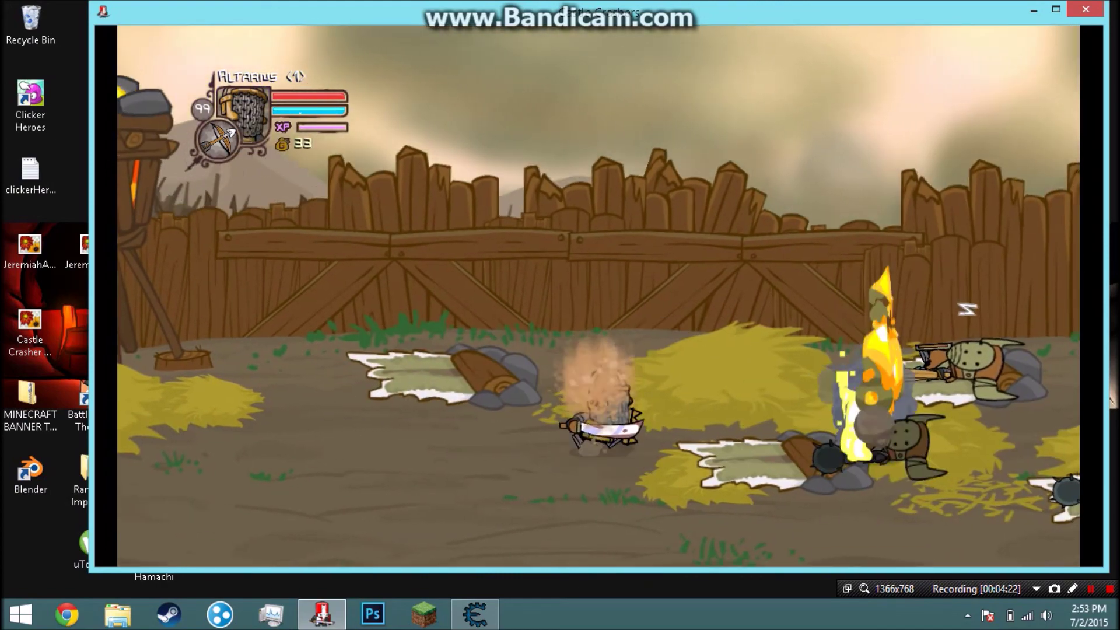
key(Down)
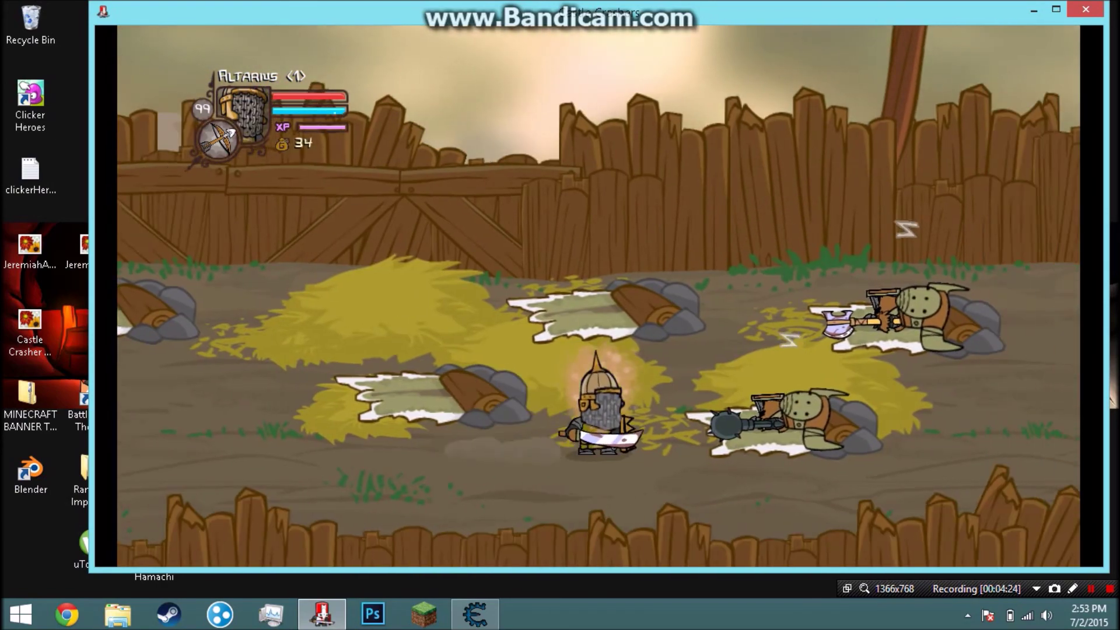
key(Up)
key(Right)
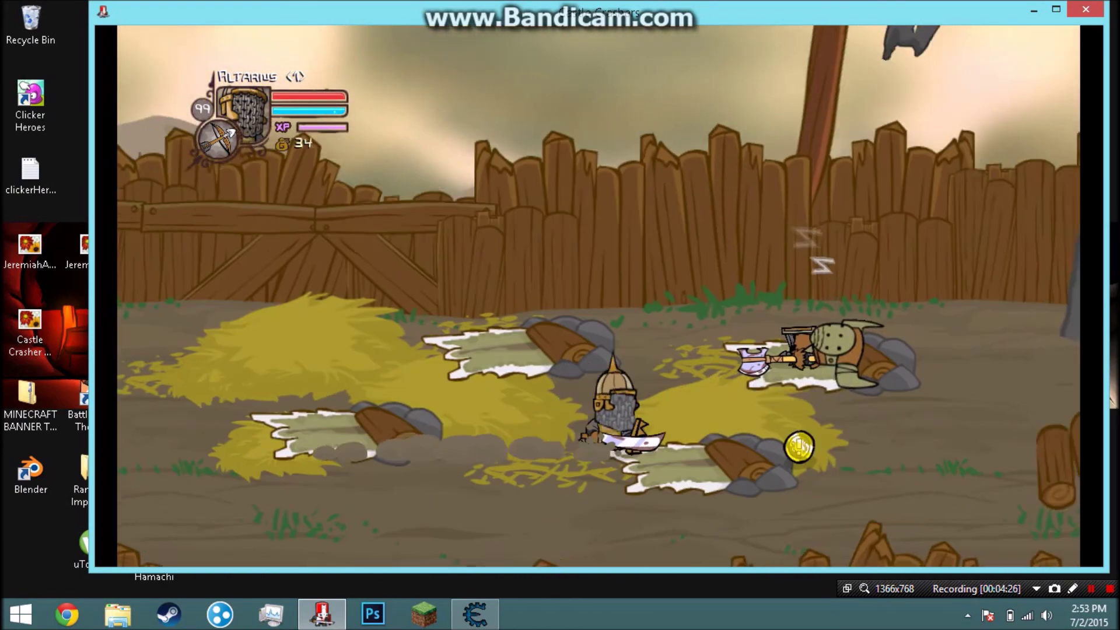